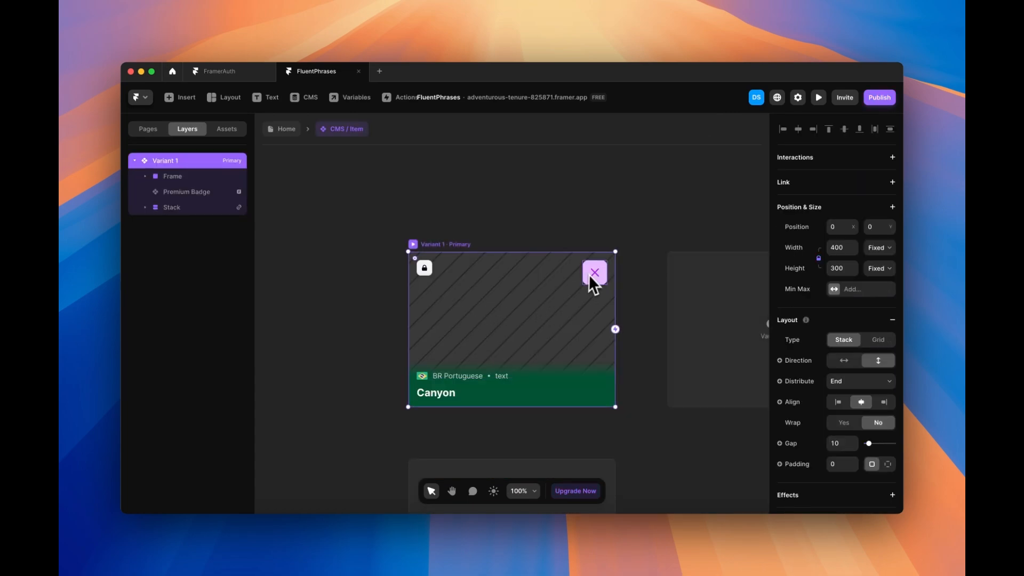
# Step: Paste the Actions/Bookmark component into the card's image frame and place it in the upper-right corner with 8 px offsets
pyautogui.click(474, 241)
pyautogui.click(436, 244)
pyautogui.press('super+v')
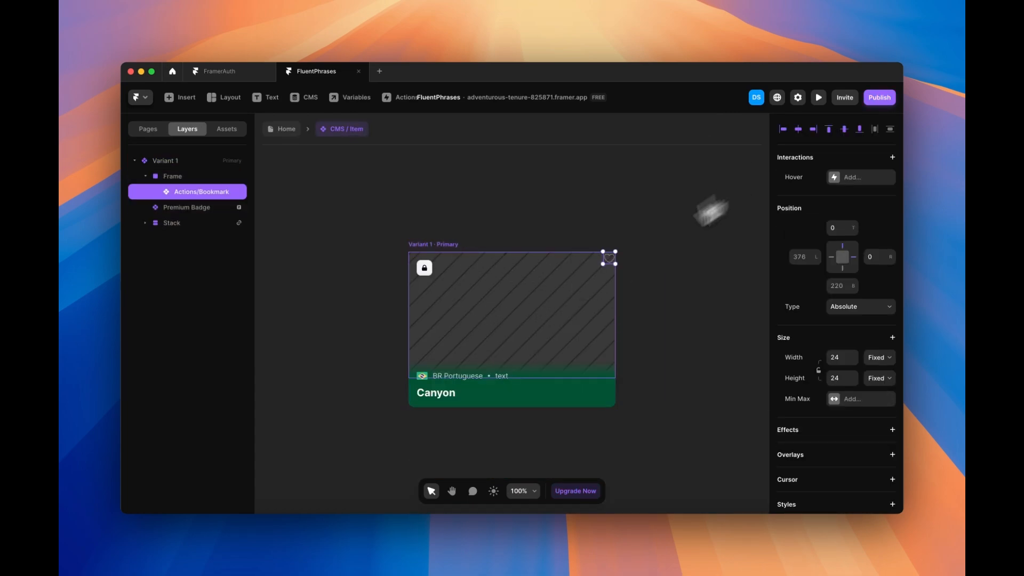
pyautogui.scroll(3, 615, 250)
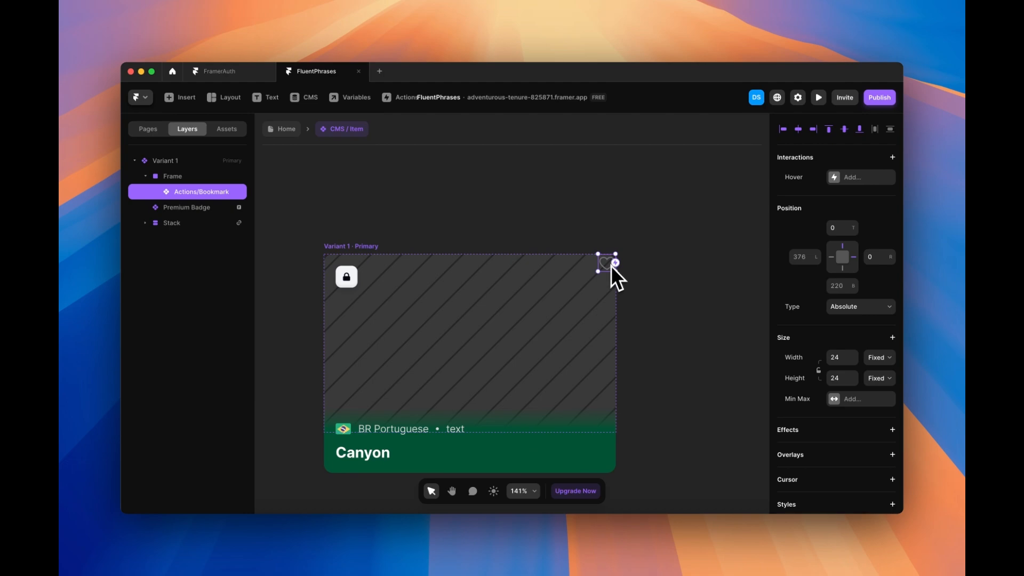
# Step: Unlink and replace all instances of the bookmark component for editing, and examine its Not started and Finished variants
pyautogui.doubleClick(600, 267)
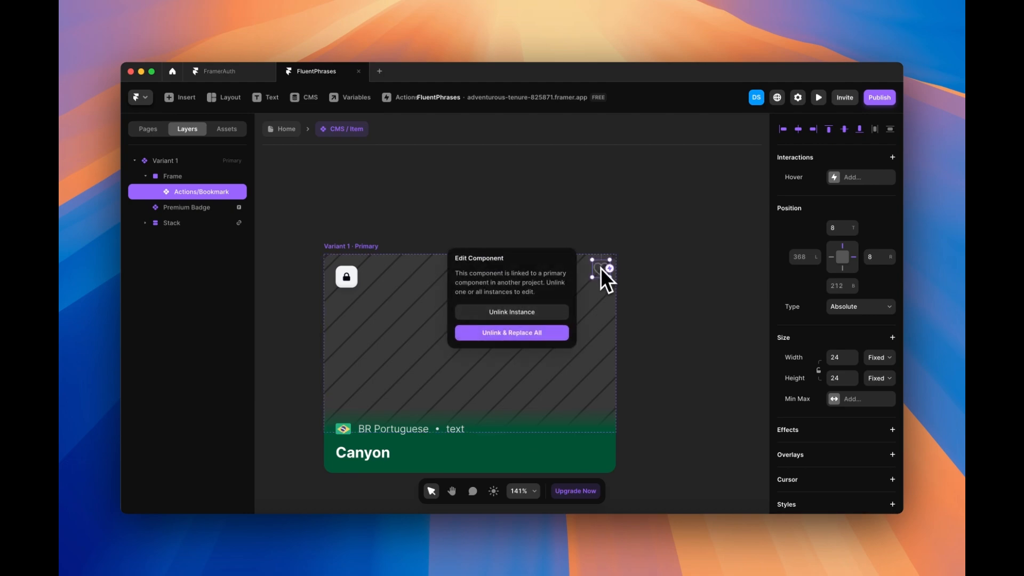
pyautogui.click(521, 329)
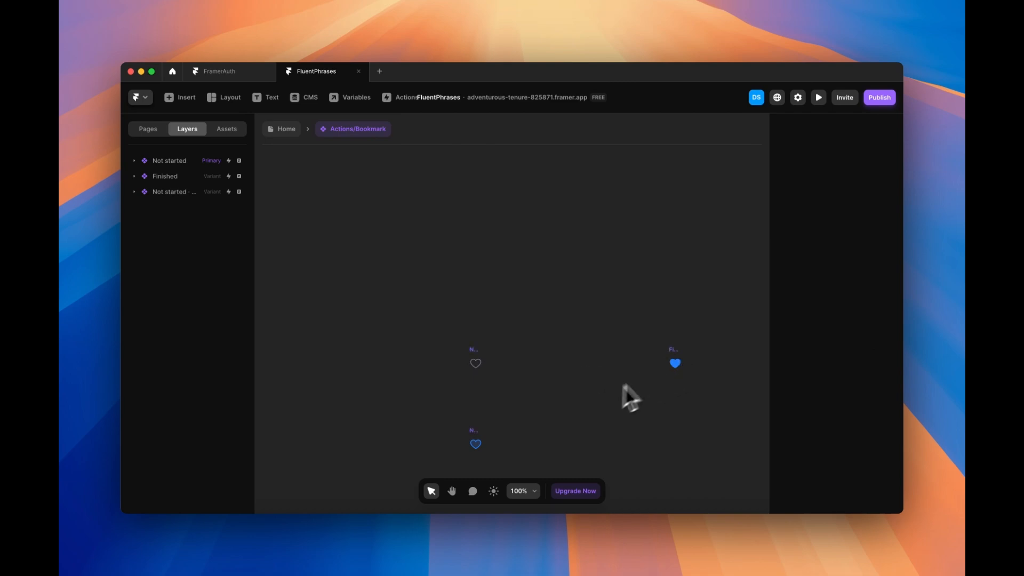
pyautogui.scroll(-2, 525, 367)
pyautogui.scroll(3, 525, 368)
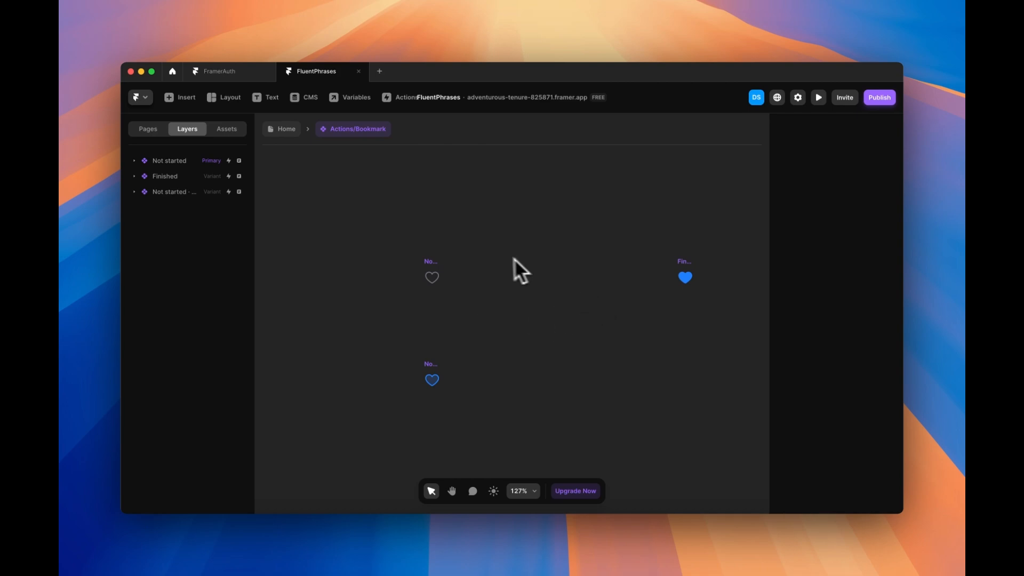
pyautogui.click(688, 266)
pyautogui.press('Escape')
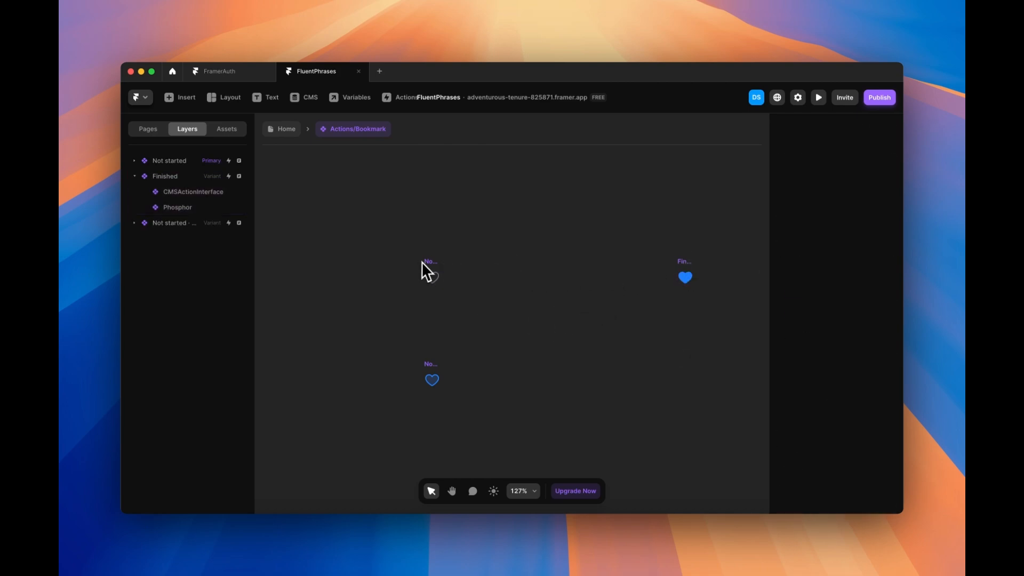
pyautogui.click(428, 272)
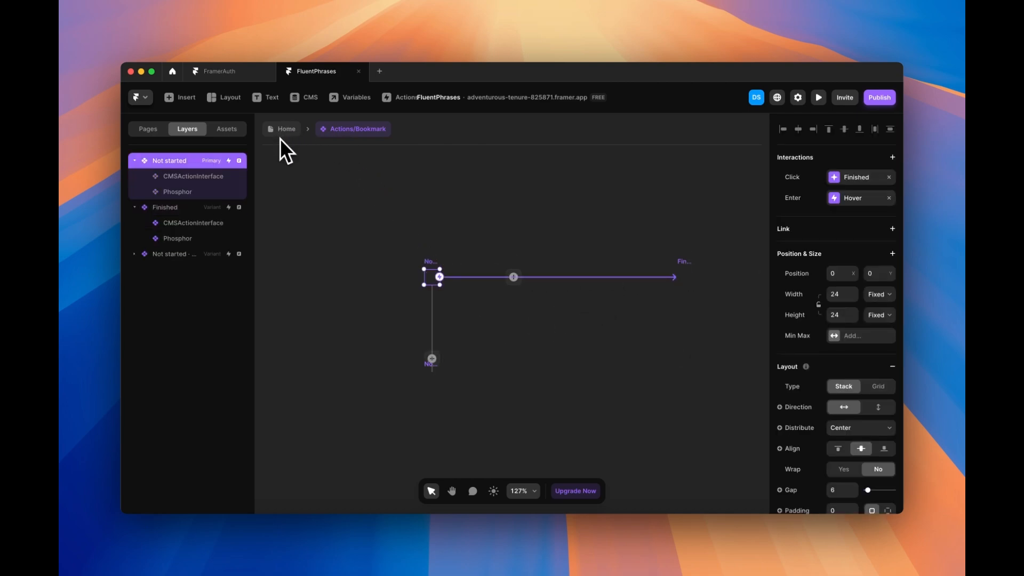
# Step: In the CMS / Item component, set the bookmark's variant to Finished and bind its Slug to the component's Slug variable
pyautogui.doubleClick(423, 189)
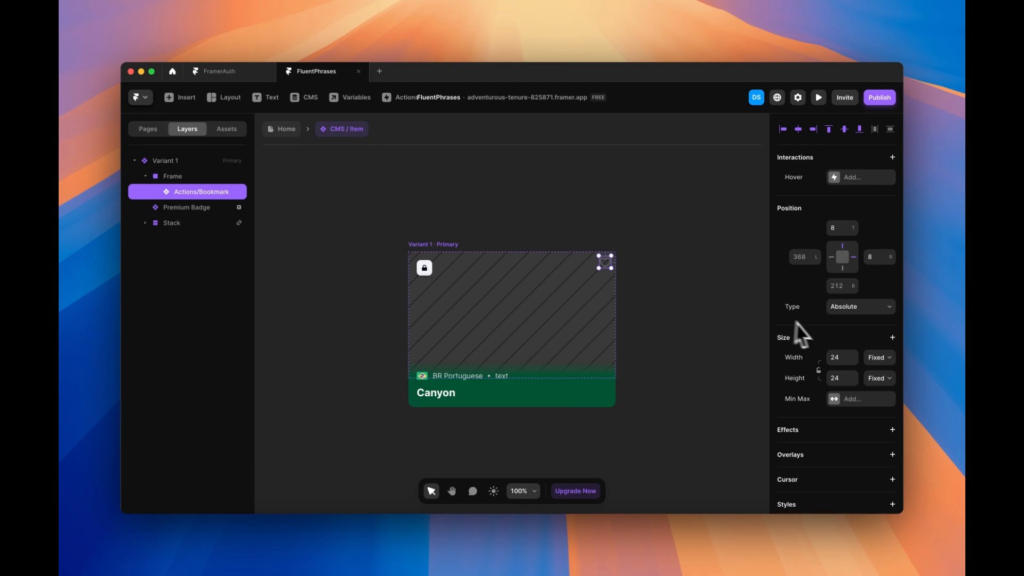
pyautogui.scroll(-5, 805, 327)
pyautogui.click(859, 397)
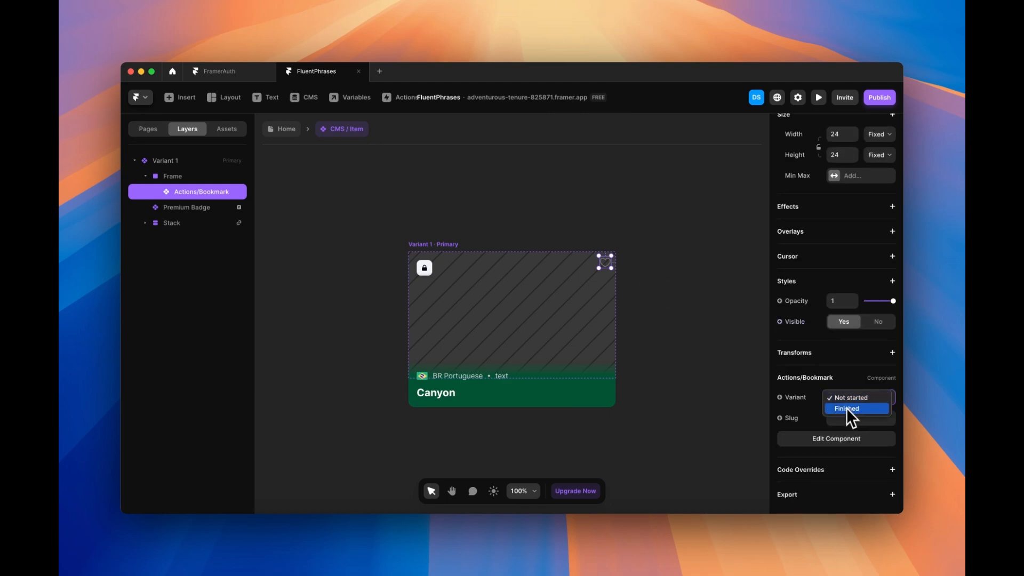
pyautogui.click(846, 408)
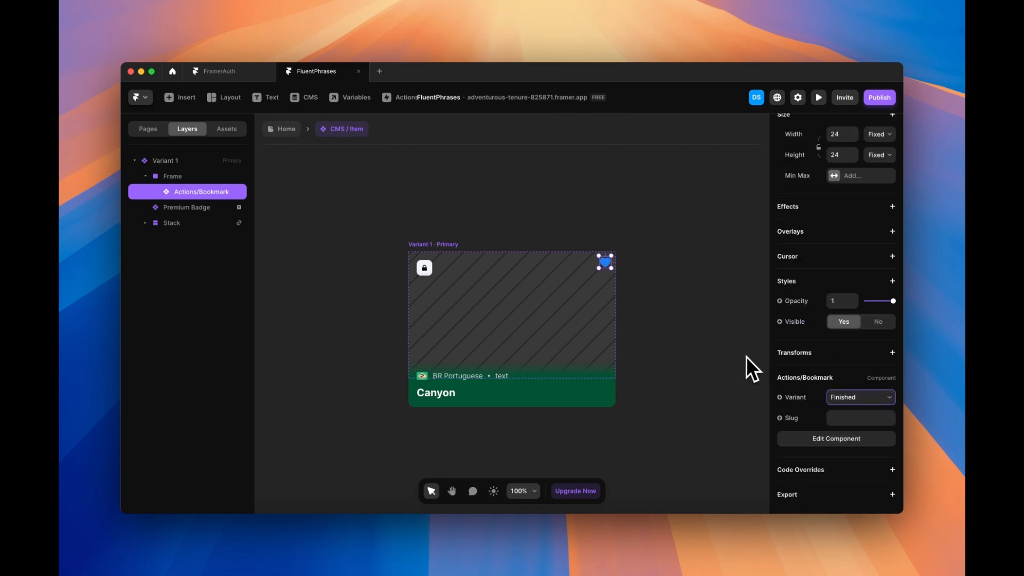
pyautogui.click(787, 419)
pyautogui.moveTo(795, 444)
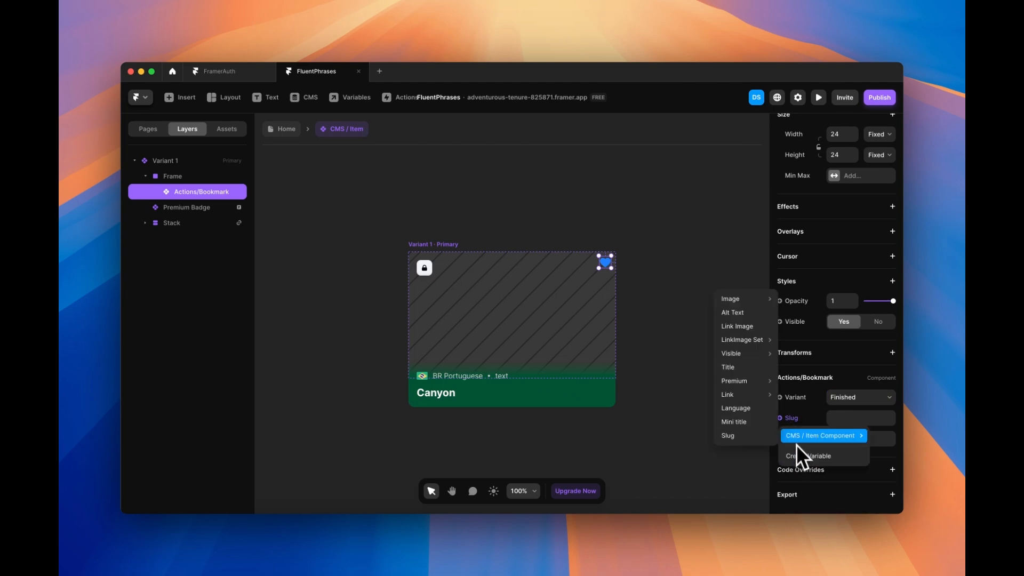
pyautogui.click(749, 437)
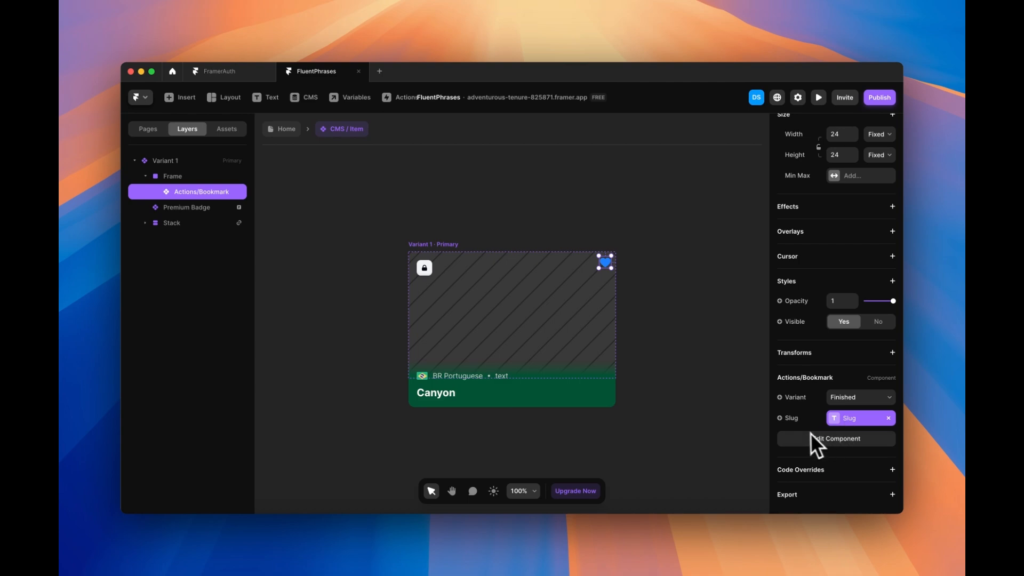
# Step: On the Home page, bind the CMS / Item card's Slug to the Slug field of the Phrase Categories list
pyautogui.press('Escape')
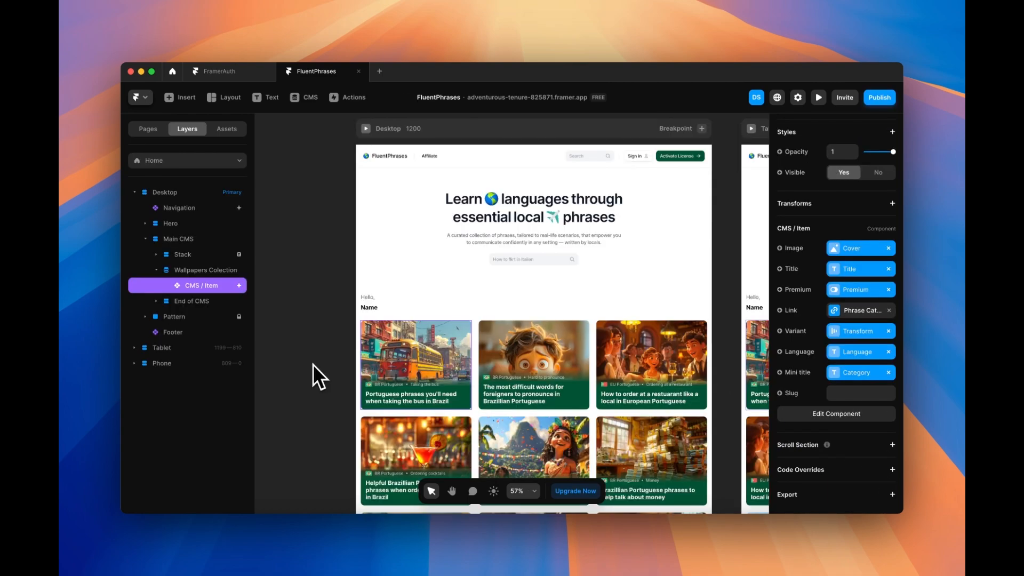
pyautogui.click(325, 376)
pyautogui.click(393, 365)
pyautogui.click(795, 396)
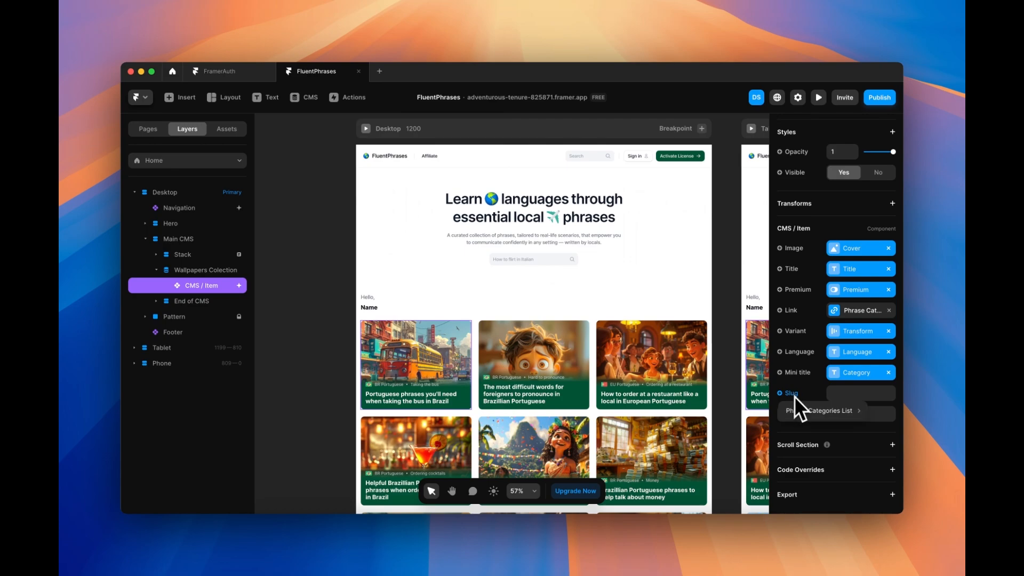
pyautogui.click(752, 438)
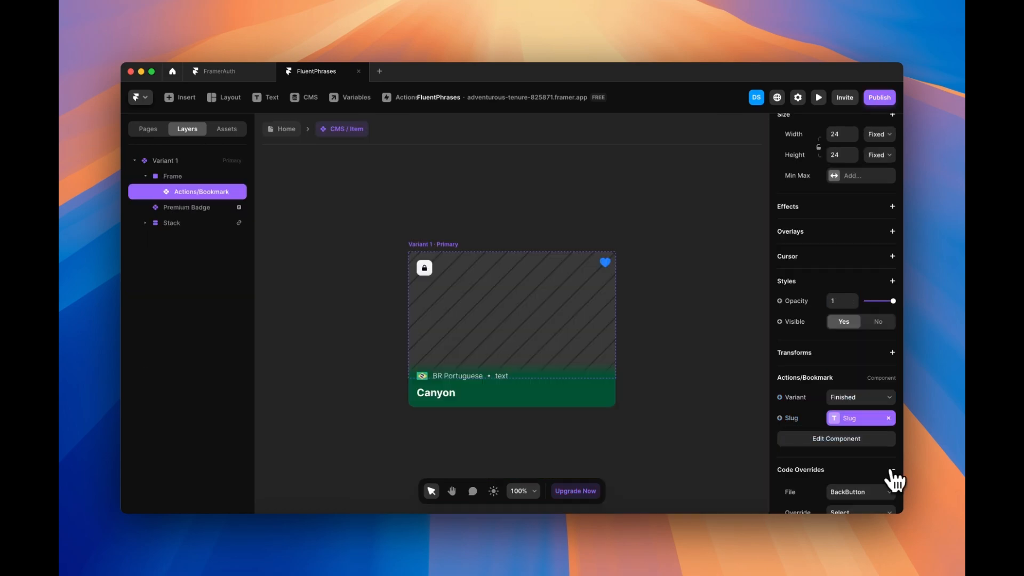
# Step: Apply the withToggleBookmarkBlog code override to the bookmark component inside the CMS / Item card
pyautogui.click(870, 487)
pyautogui.click(846, 460)
pyautogui.scroll(-2, 846, 460)
pyautogui.scroll(-1, 846, 459)
pyautogui.click(841, 462)
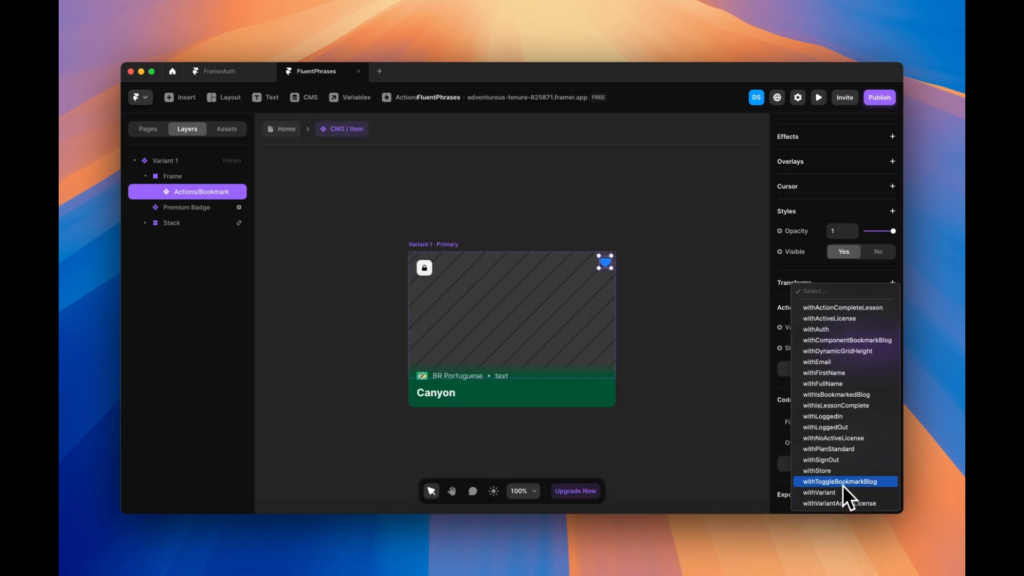
pyautogui.click(843, 482)
pyautogui.click(498, 214)
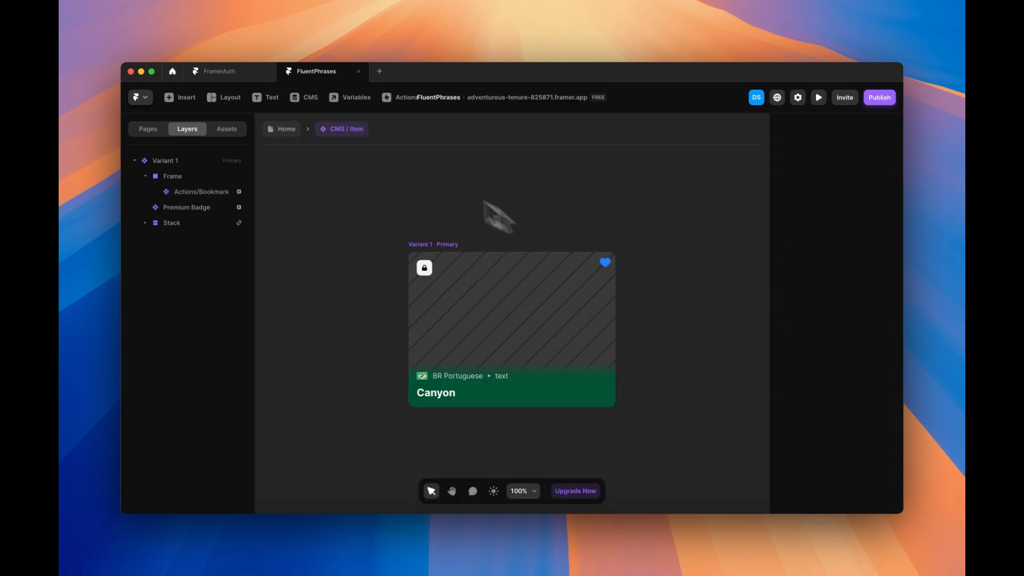
# Step: Duplicate the Home page and rename the copy as saved-items
pyautogui.click(290, 130)
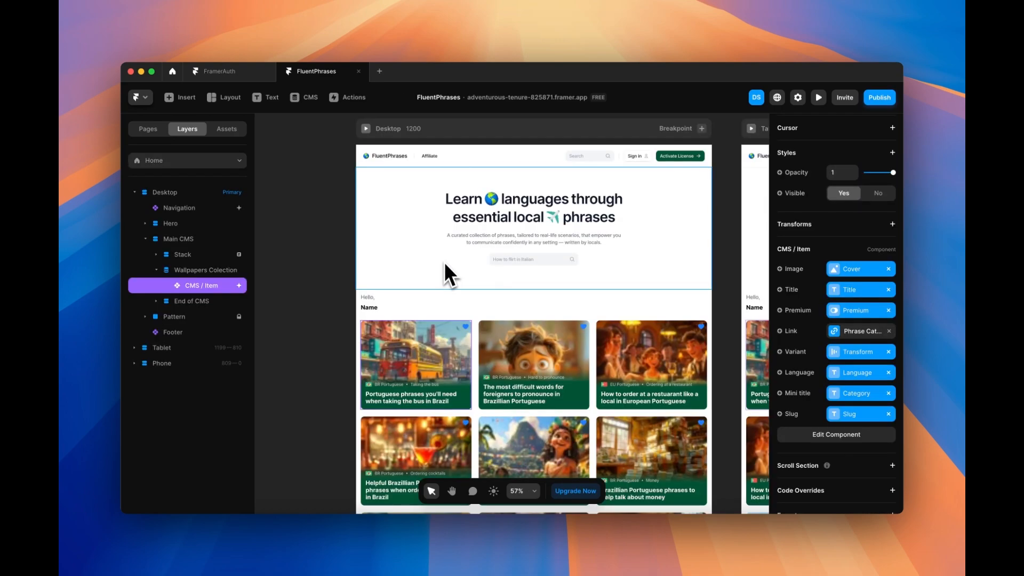
pyautogui.click(381, 298)
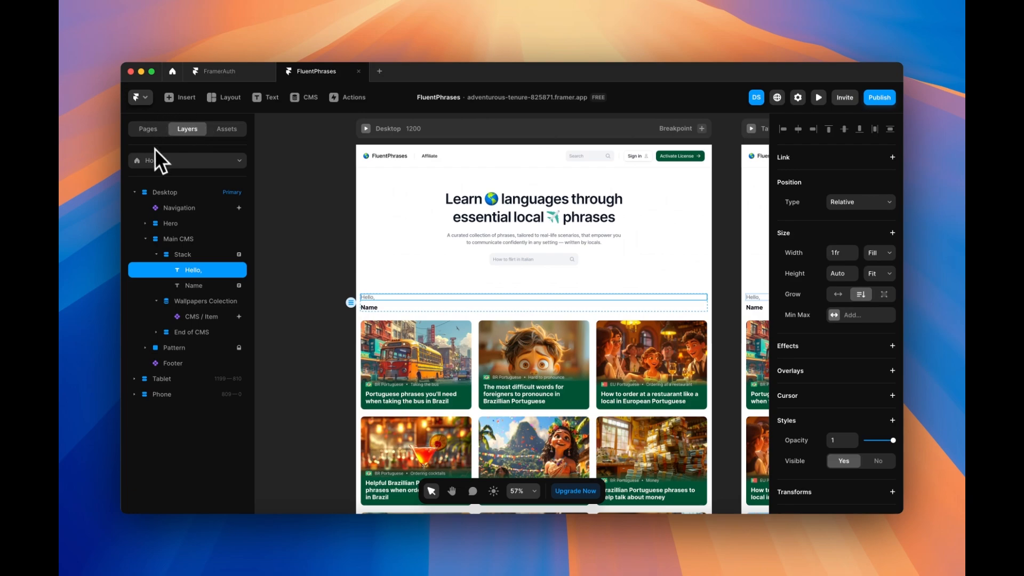
pyautogui.click(148, 129)
pyautogui.click(236, 178)
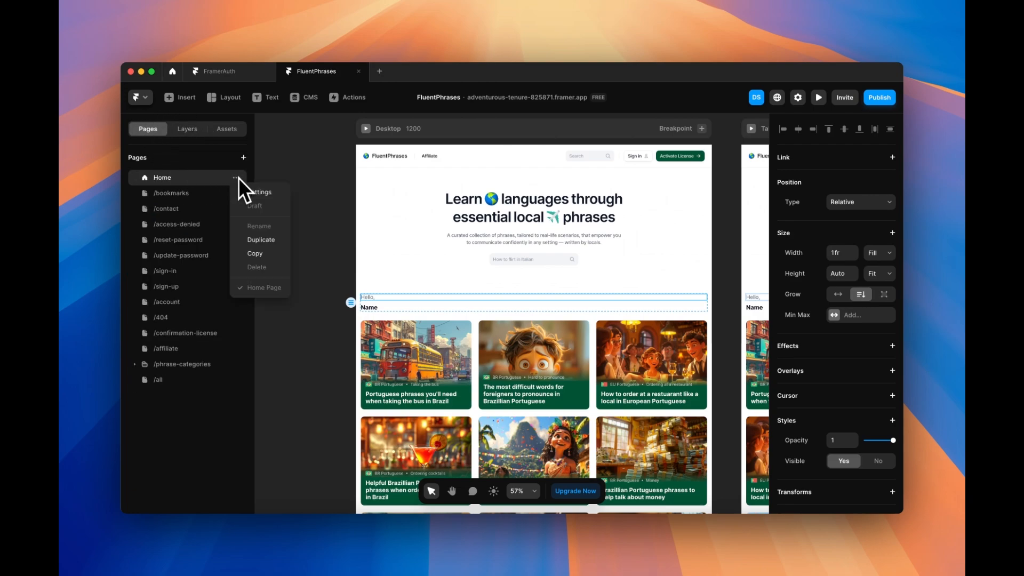
pyautogui.click(262, 245)
pyautogui.doubleClick(168, 395)
pyautogui.write('saved i')
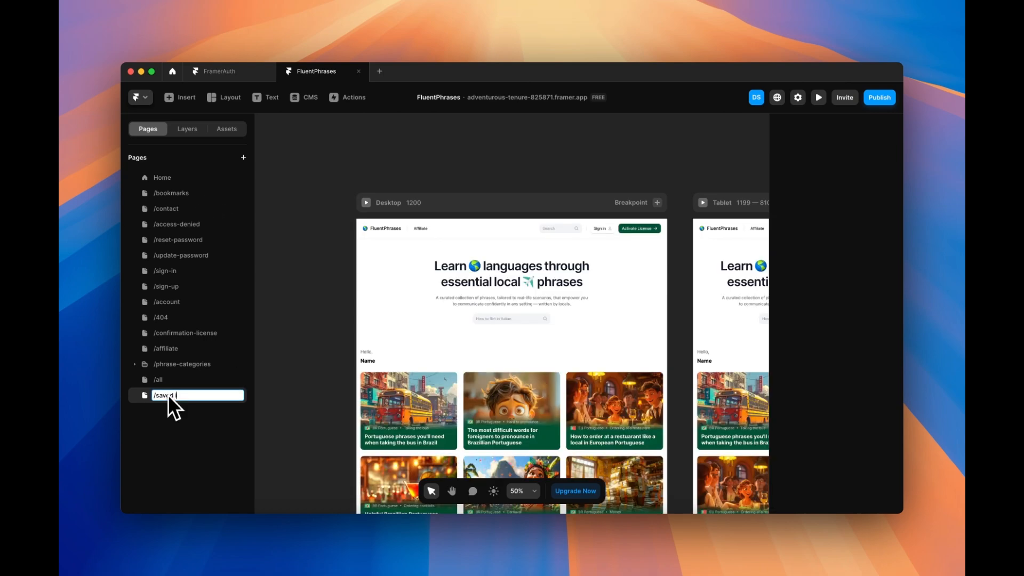
pyautogui.write('tems')
pyautogui.press('Return')
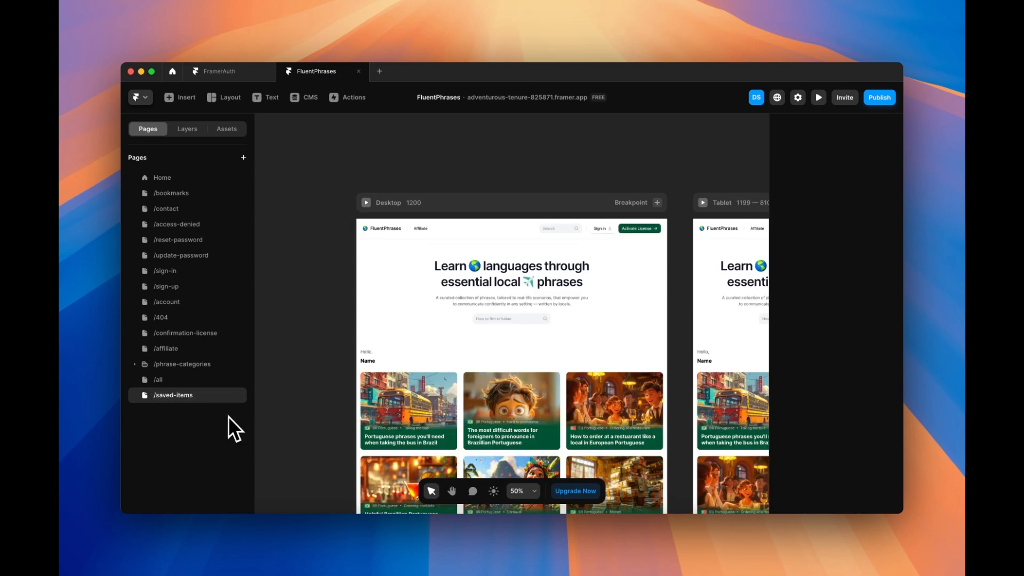
# Step: Delete the hero section with the headline and search field from the saved-items page
pyautogui.click(395, 324)
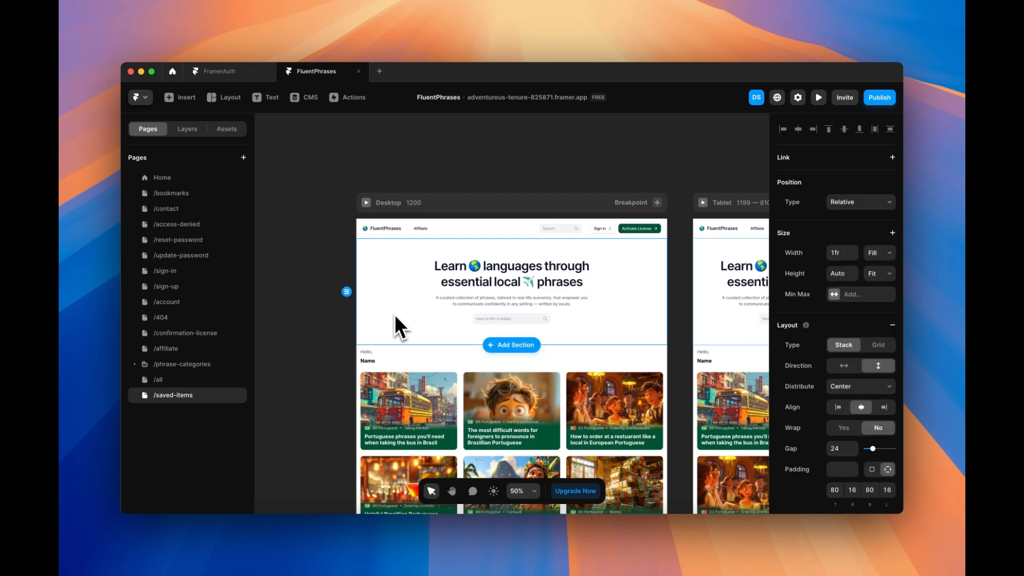
pyautogui.press('Delete')
pyautogui.click(384, 255)
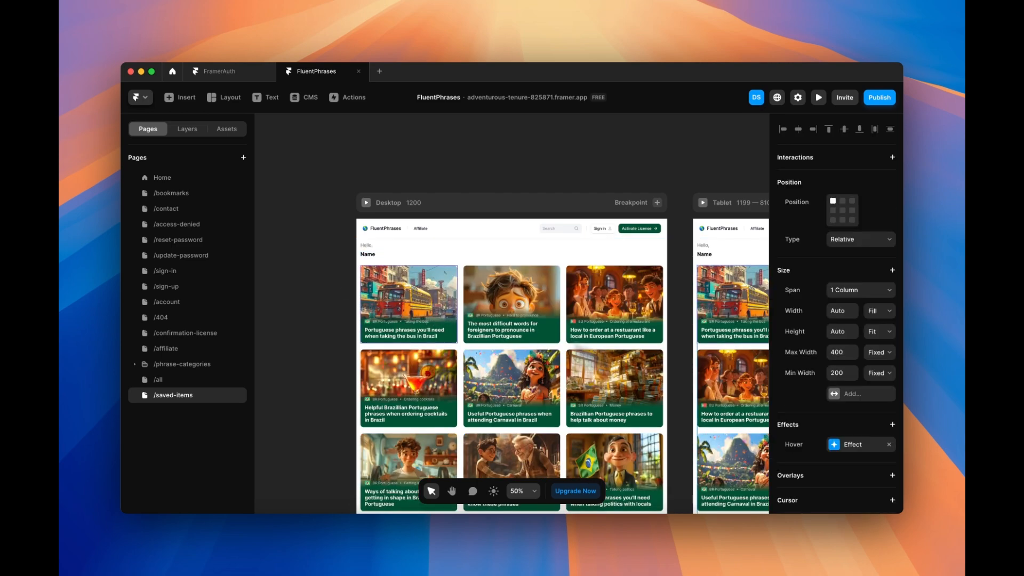
# Step: Turn the Wallpapers Colection list on the saved-items page into a new component named Collection
pyautogui.click(520, 334)
pyautogui.click(186, 126)
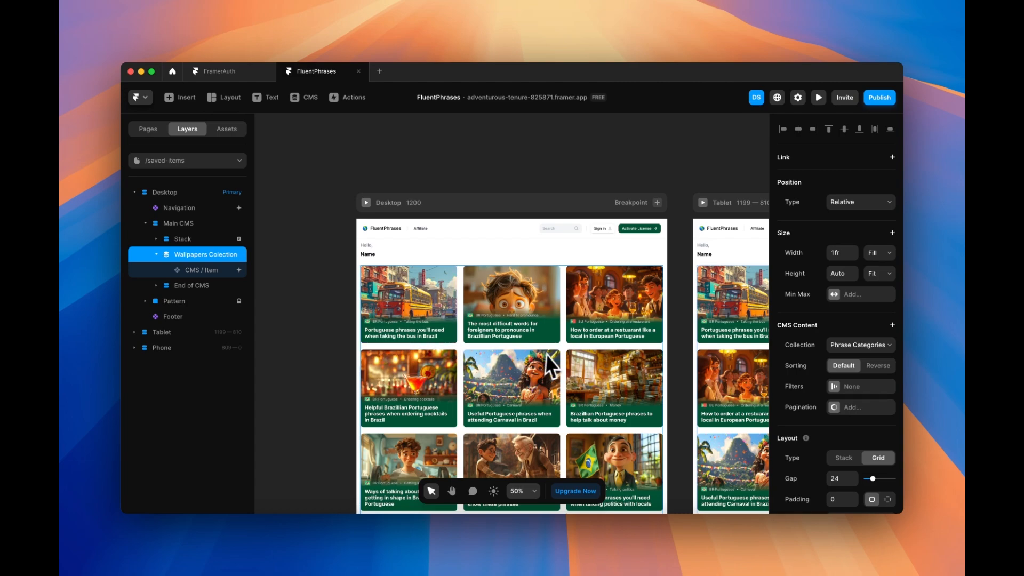
pyautogui.press('super+alt+k')
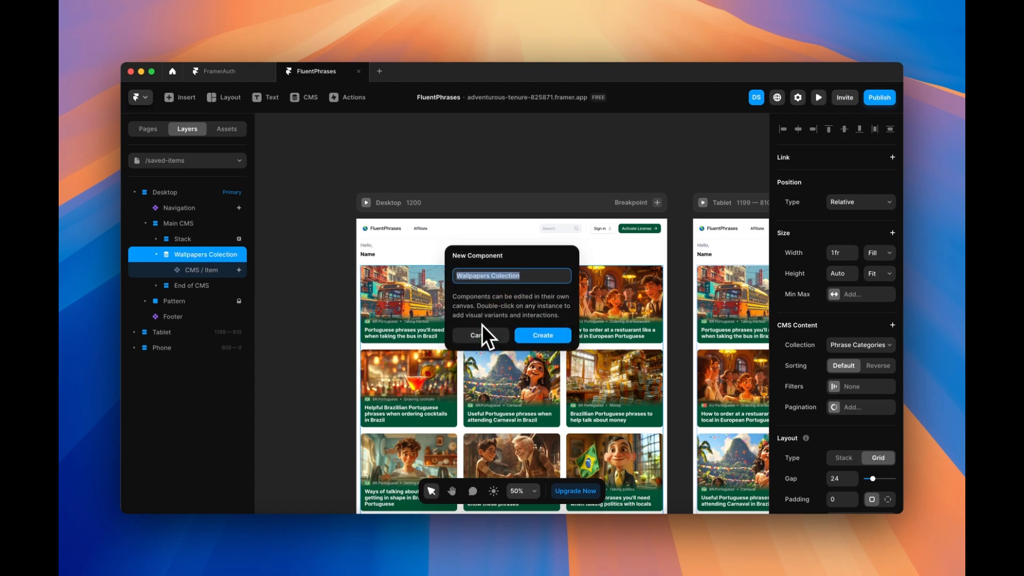
pyautogui.write('Collection')
pyautogui.press('Return')
# Step: Set Variant 1's height to Fit Content and the width of the Wallpapers Colection list inside it to Fill
pyautogui.click(879, 268)
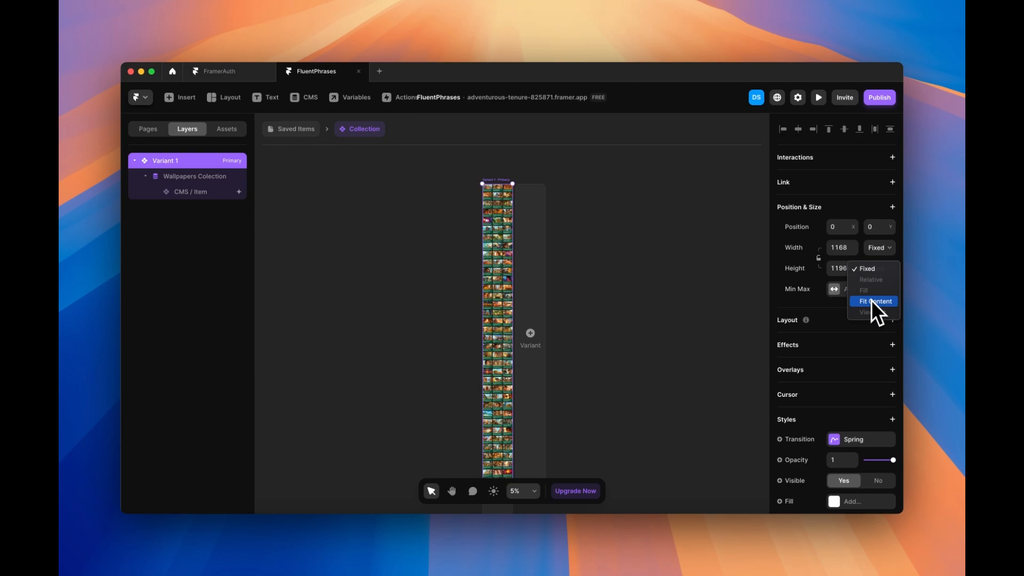
pyautogui.click(871, 300)
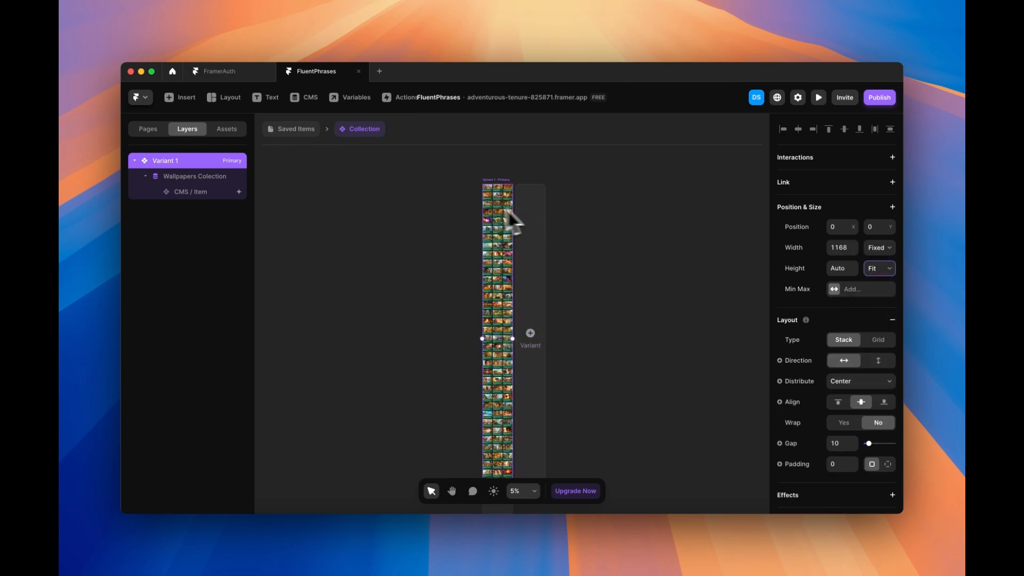
pyautogui.scroll(5, 513, 198)
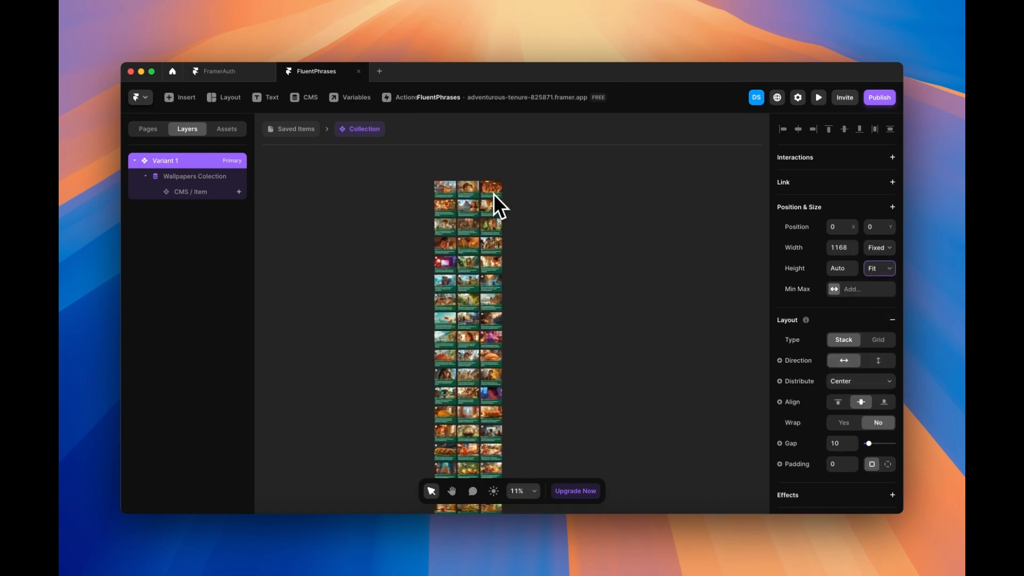
pyautogui.click(489, 219)
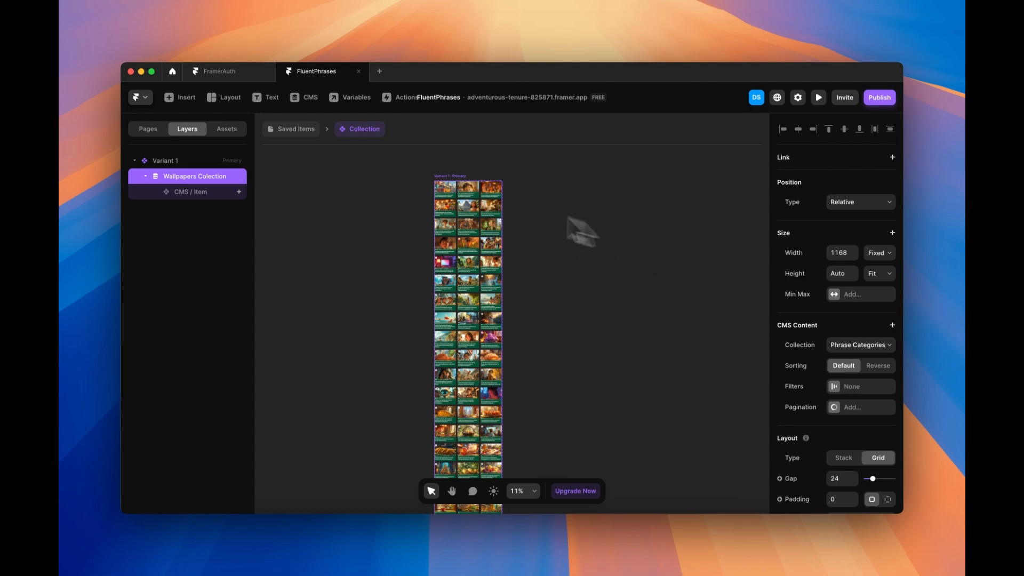
pyautogui.click(889, 254)
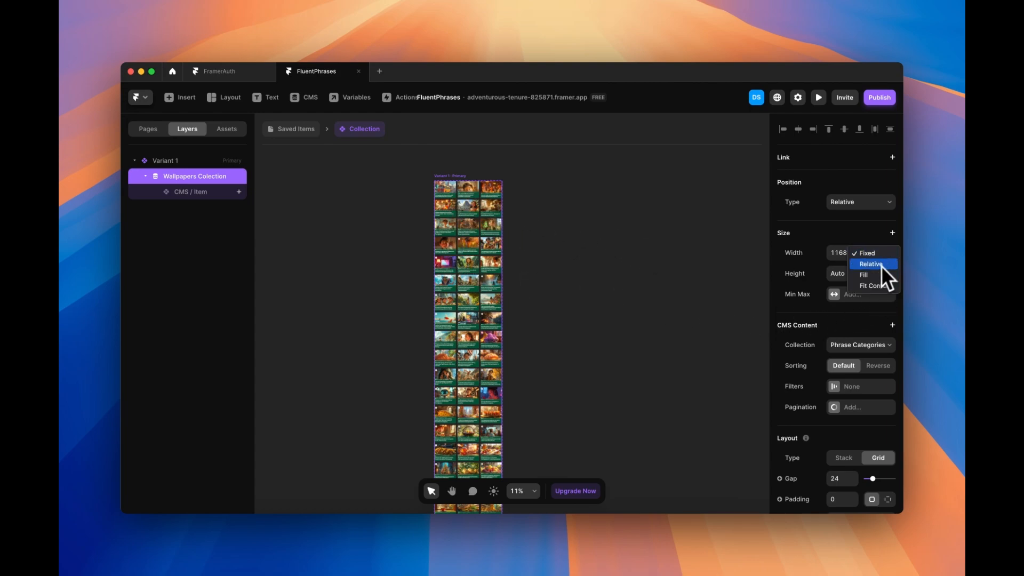
pyautogui.click(875, 274)
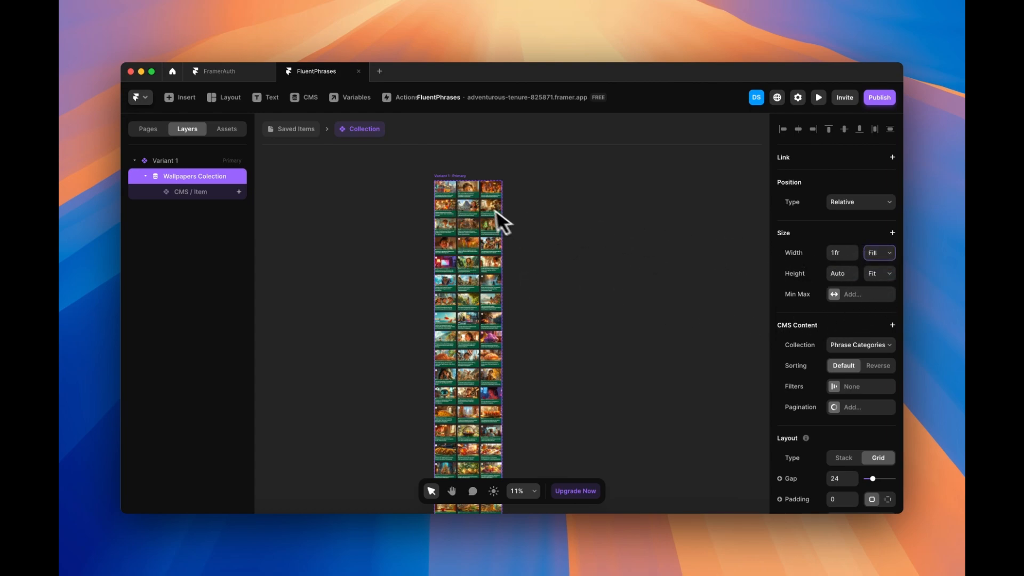
pyautogui.click(552, 219)
pyautogui.click(518, 171)
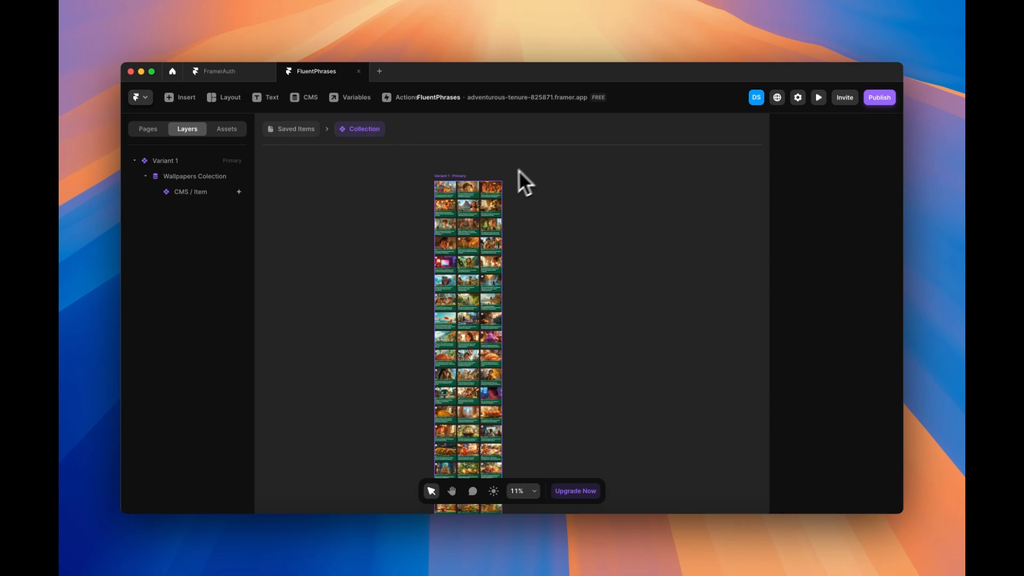
# Step: Add a second variant to the Collection component beside the primary one
pyautogui.click(439, 177)
pyautogui.click(560, 259)
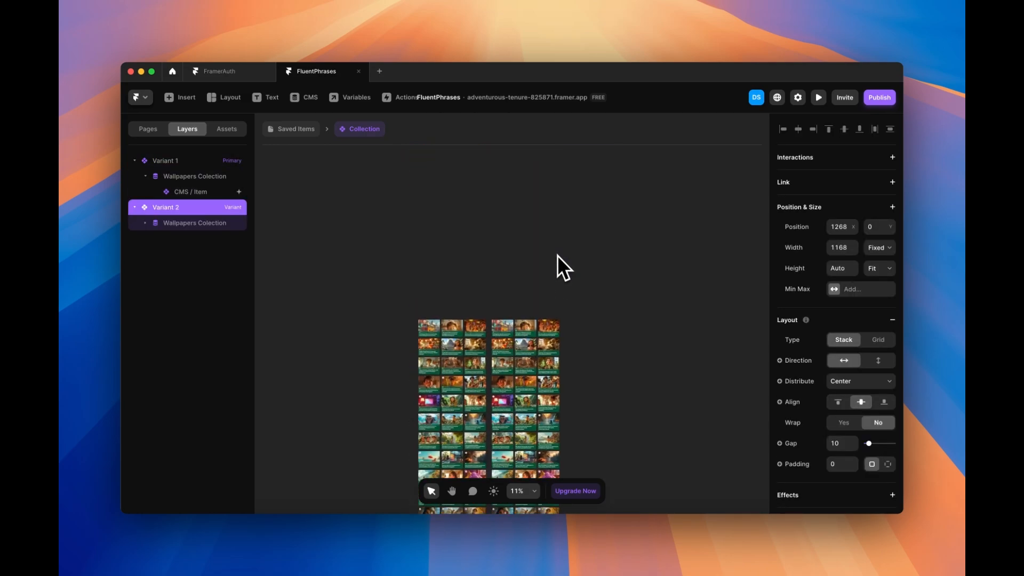
pyautogui.scroll(5, 507, 311)
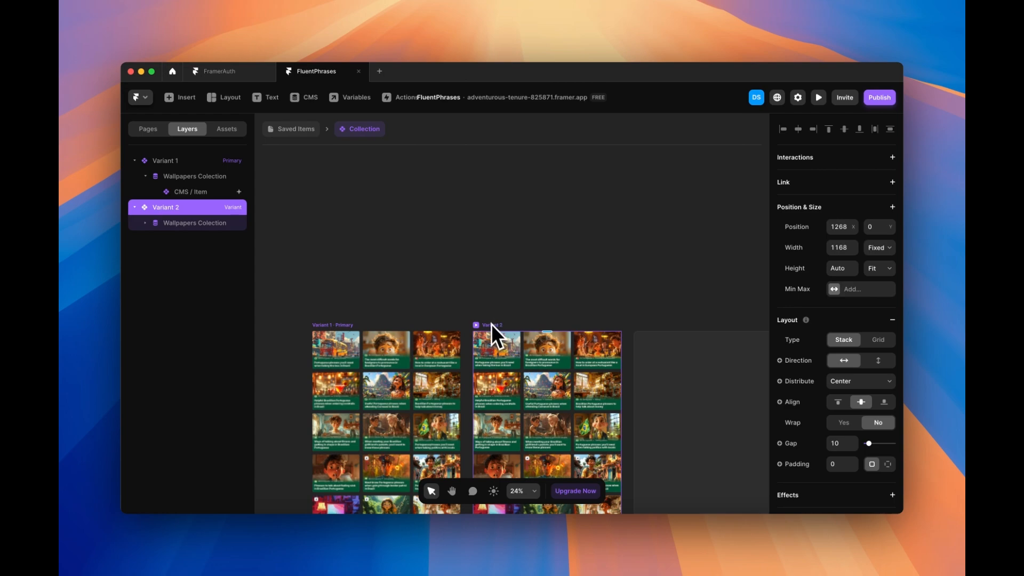
# Step: Rename Variant 2 to Empty State and delete the Wallpapers Colection list from it
pyautogui.doubleClick(491, 324)
pyautogui.write('Empty S')
pyautogui.write('tate')
pyautogui.doubleClick(532, 402)
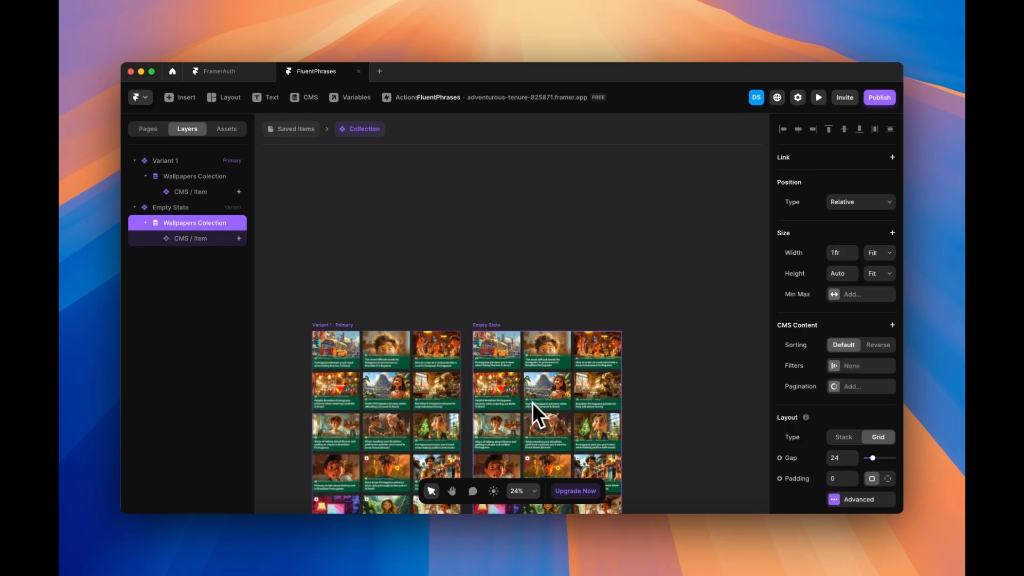
pyautogui.press('BackSpace')
# Step: Add a text layer reading "You haven't saved anything yet" to the Empty State variant
pyautogui.click(483, 327)
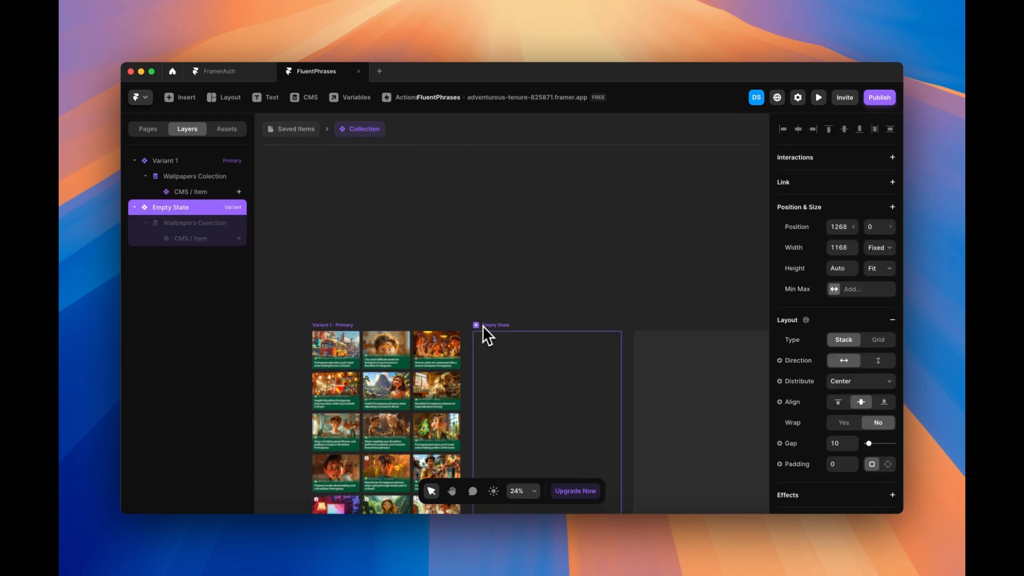
pyautogui.press('t')
pyautogui.click(503, 350)
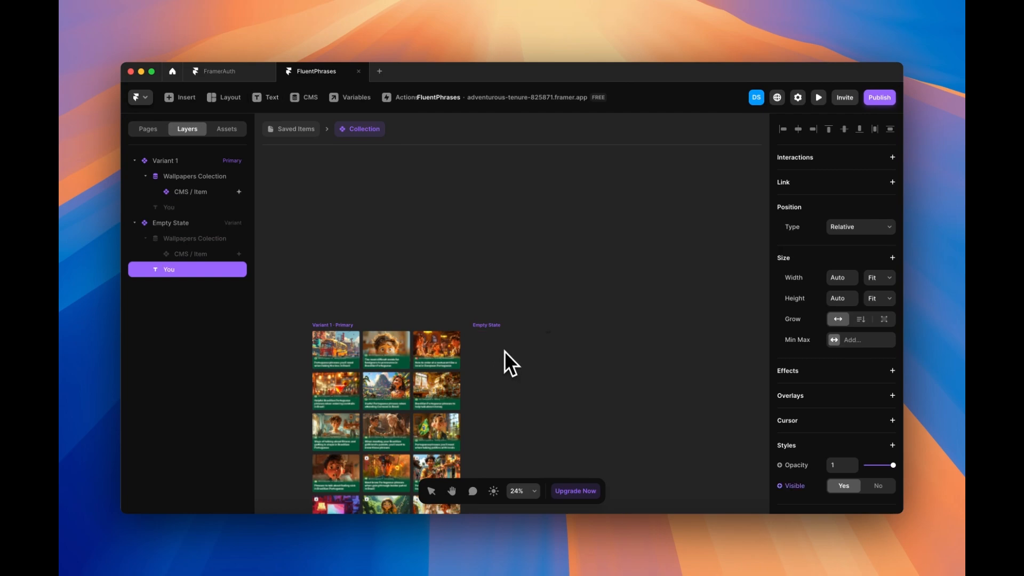
pyautogui.write("You haven't saved anyt...")
pyautogui.press('Escape')
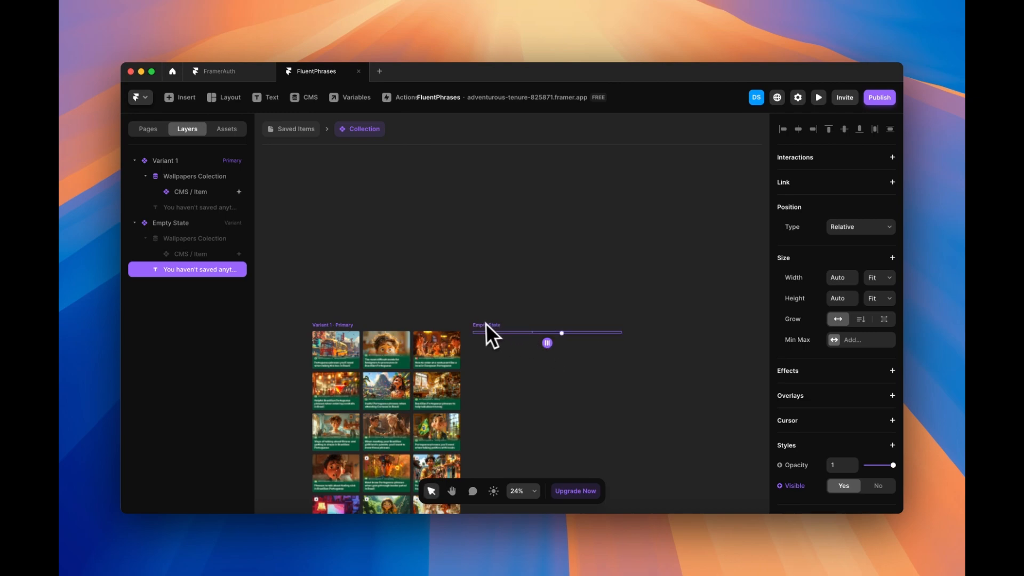
# Step: Make the Empty State variant taller and restyle its message as larger, bolder text
pyautogui.click(482, 324)
pyautogui.click(548, 318)
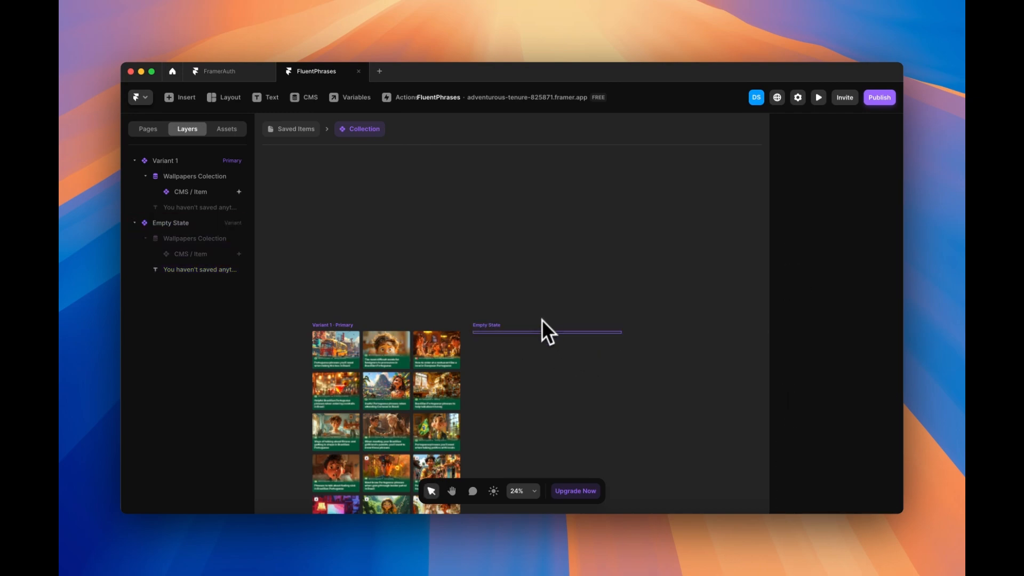
pyautogui.scroll(5, 537, 322)
pyautogui.click(535, 345)
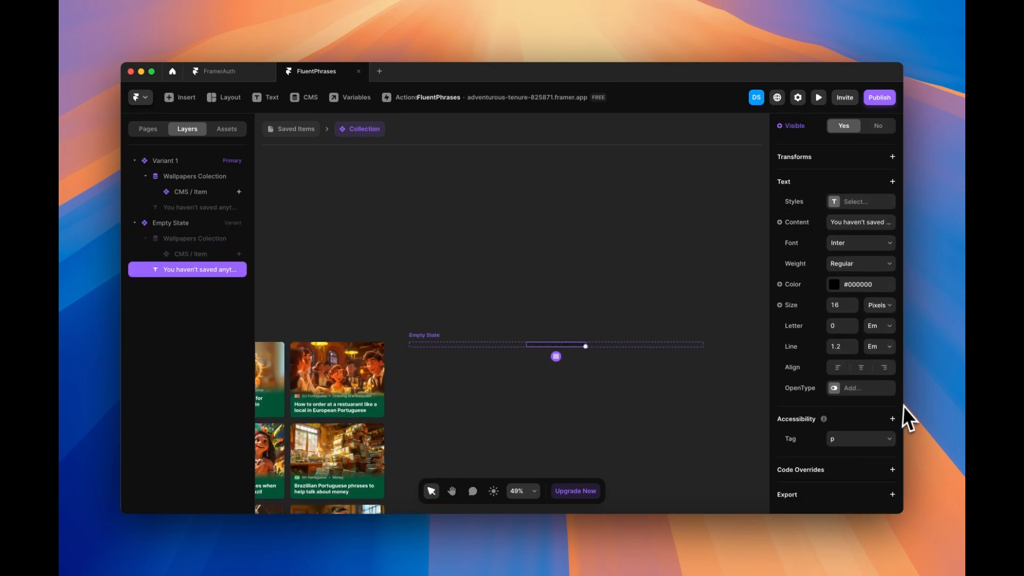
pyautogui.click(318, 153)
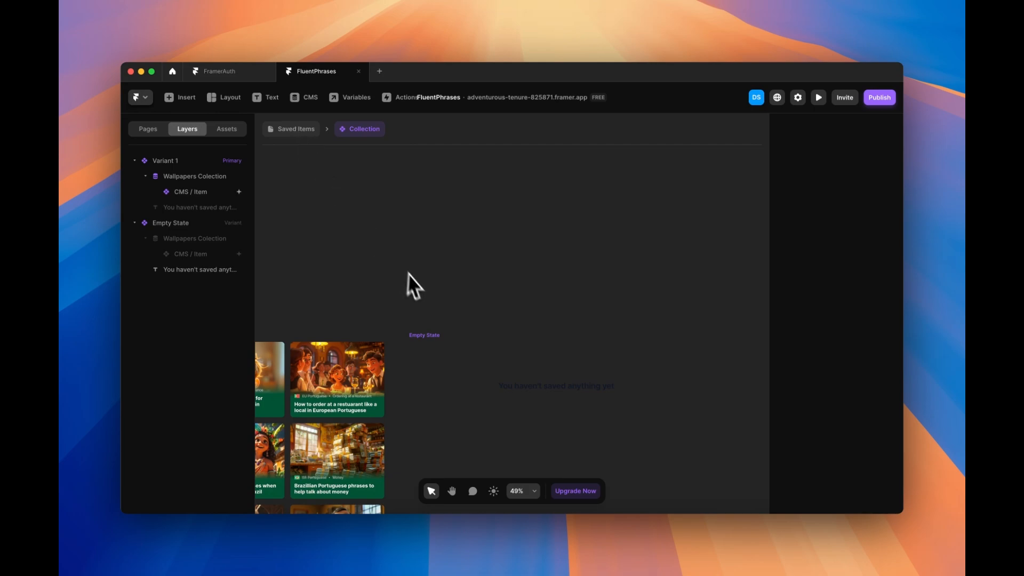
# Step: Apply the withDynamicGridHeight code override from the FramerAuth file to the Wallpapers Colection list in Variant 1
pyautogui.hscroll(-3, 449, 341)
pyautogui.scroll(-3, 450, 342)
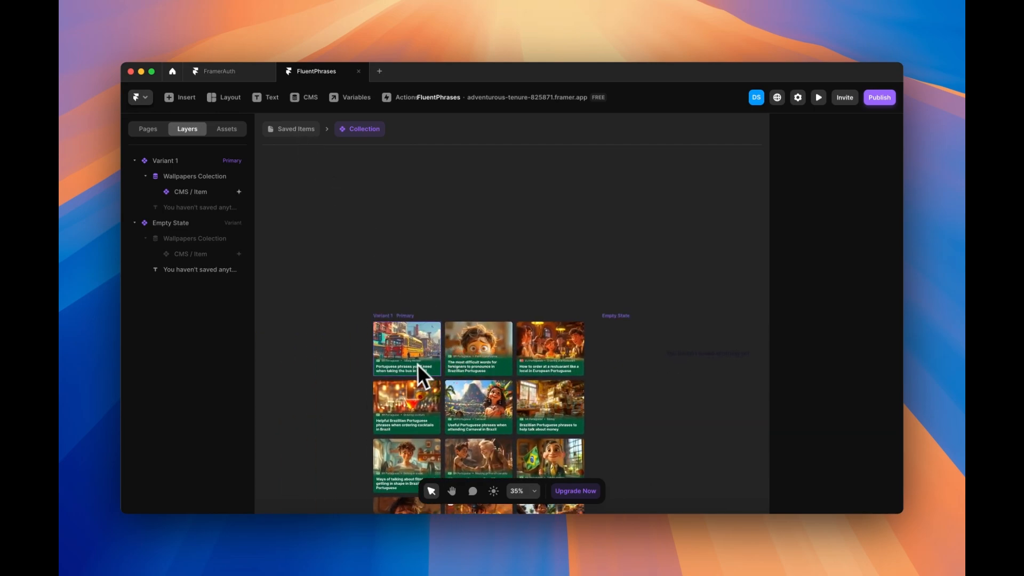
pyautogui.click(447, 350)
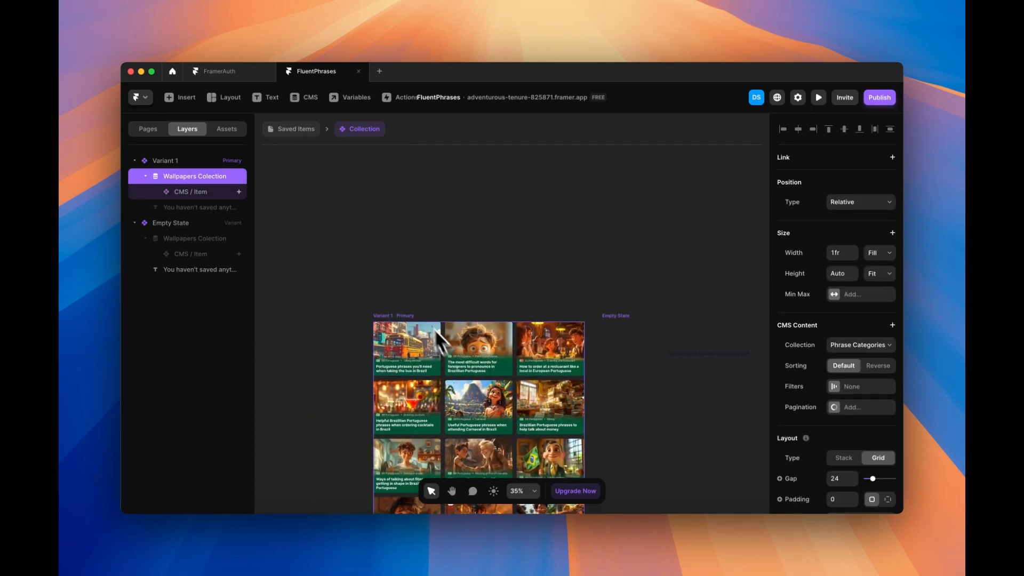
pyautogui.scroll(-10, 880, 439)
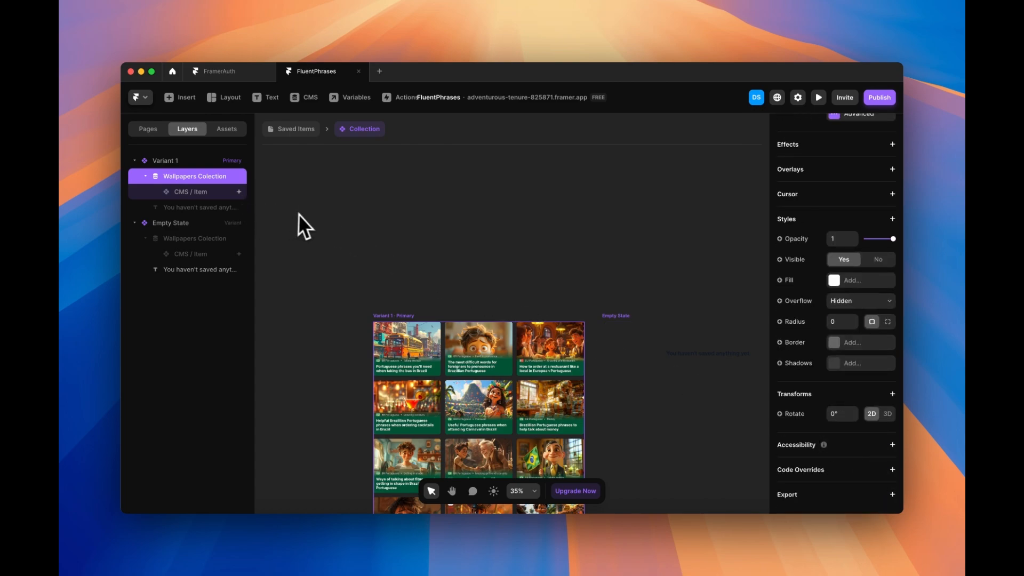
pyautogui.click(892, 470)
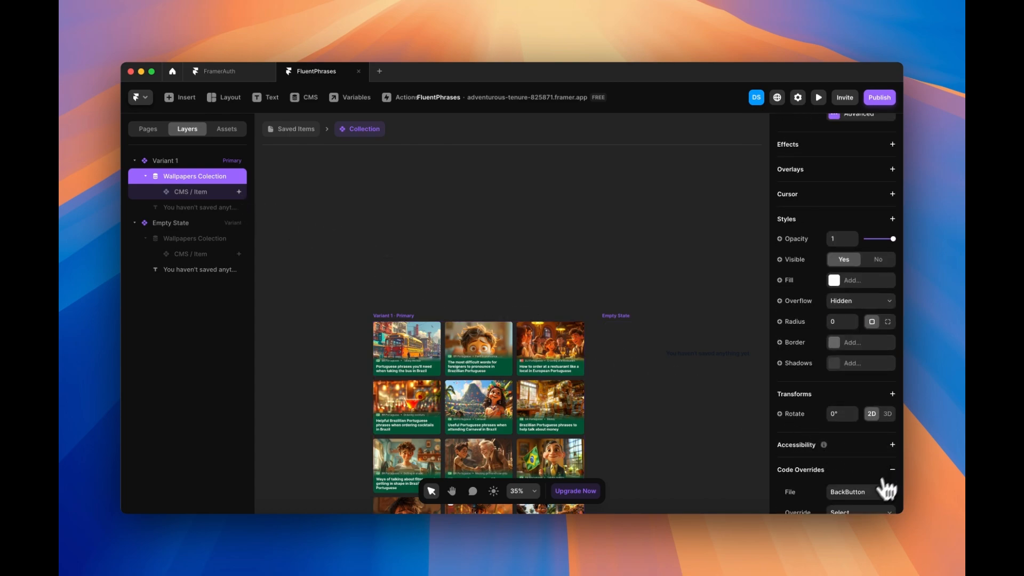
pyautogui.click(863, 492)
pyautogui.click(850, 460)
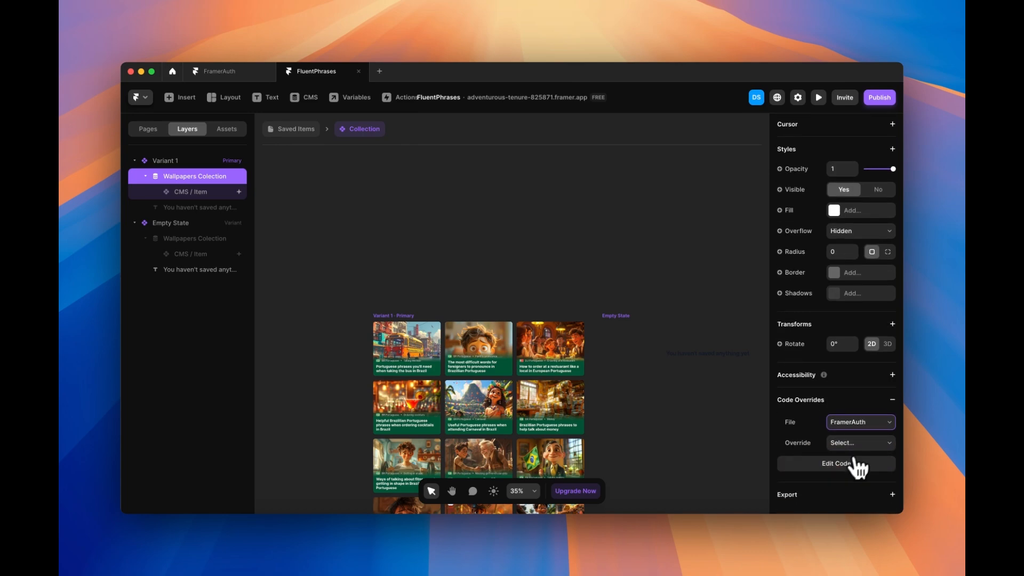
pyautogui.click(856, 440)
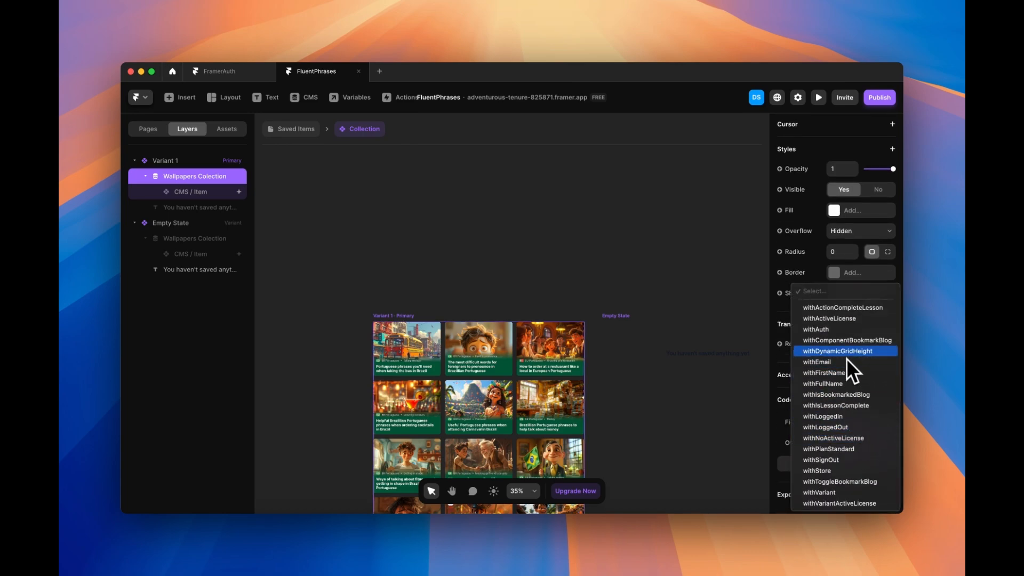
pyautogui.click(846, 353)
# Step: Apply the withIsBookmarkedBlog code override from the FramerAuth file to the CMS / Item card inside the list
pyautogui.doubleClick(403, 347)
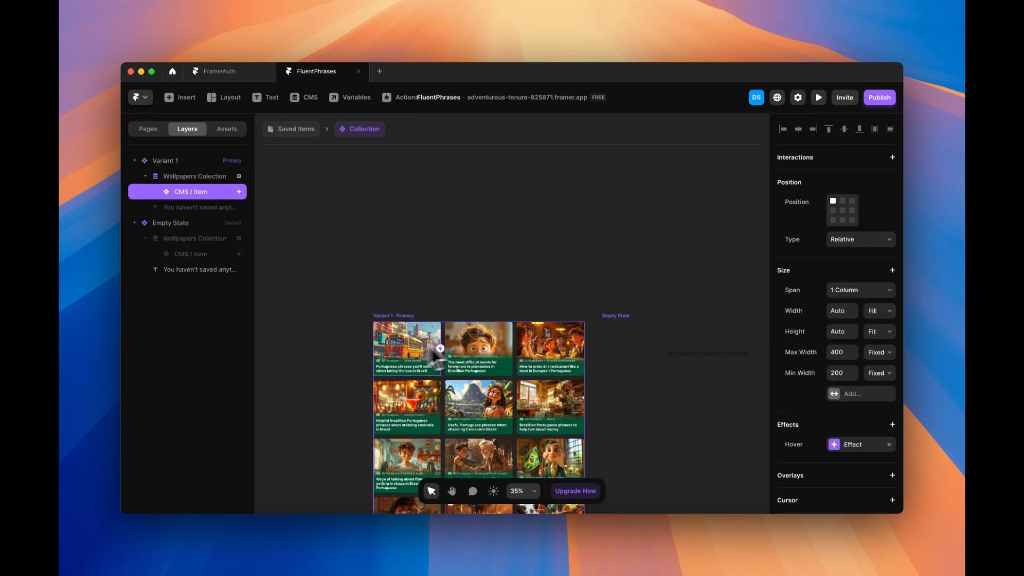
pyautogui.scroll(-1, 869, 435)
pyautogui.scroll(-5, 873, 445)
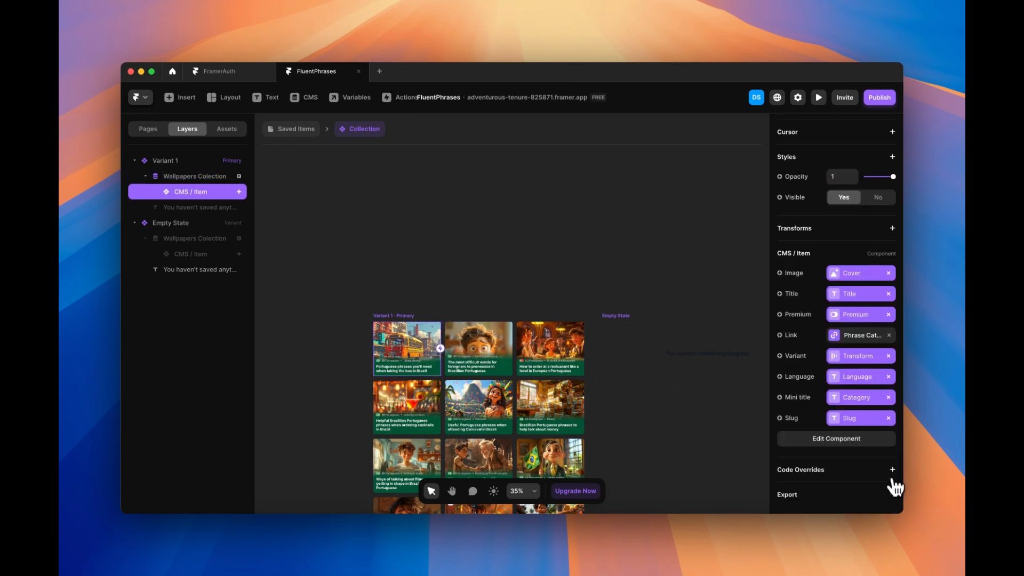
pyautogui.click(890, 470)
pyautogui.click(863, 493)
pyautogui.click(862, 461)
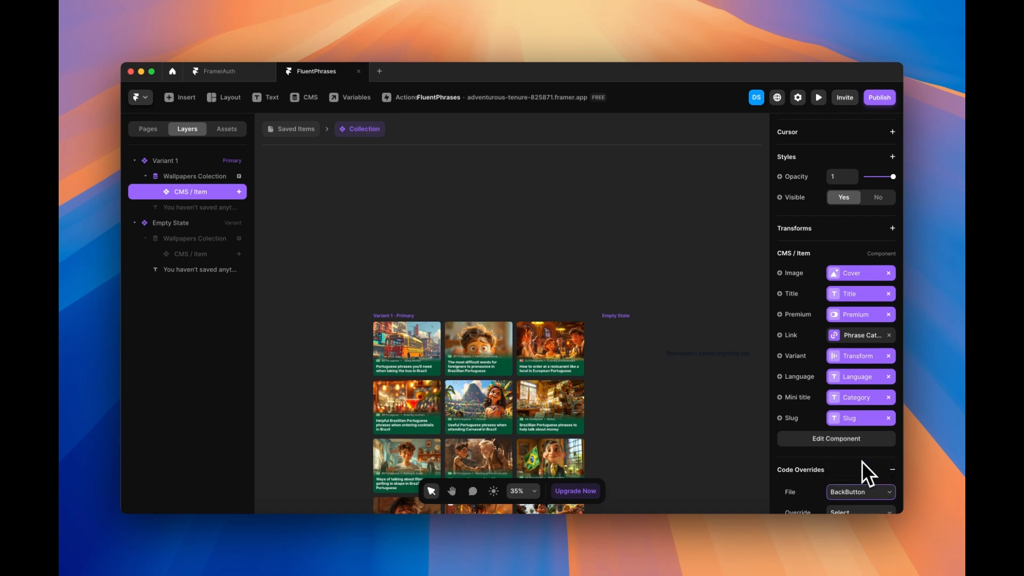
pyautogui.click(850, 443)
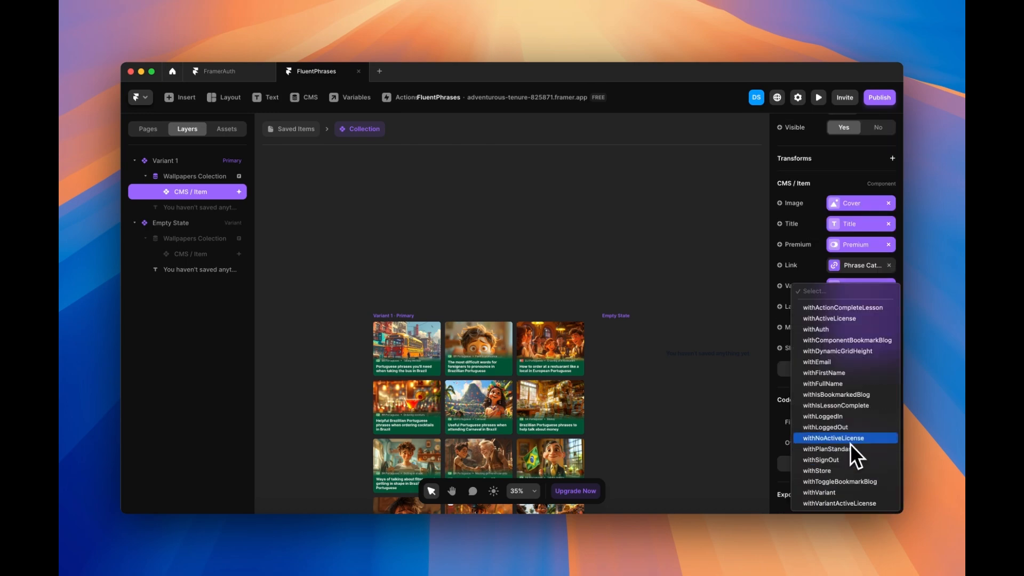
pyautogui.click(847, 396)
# Step: On the saved-items page, set the Collection component's height to Fit Content and give it the FramerAuth override withComponentBookmarkBlog
pyautogui.click(291, 129)
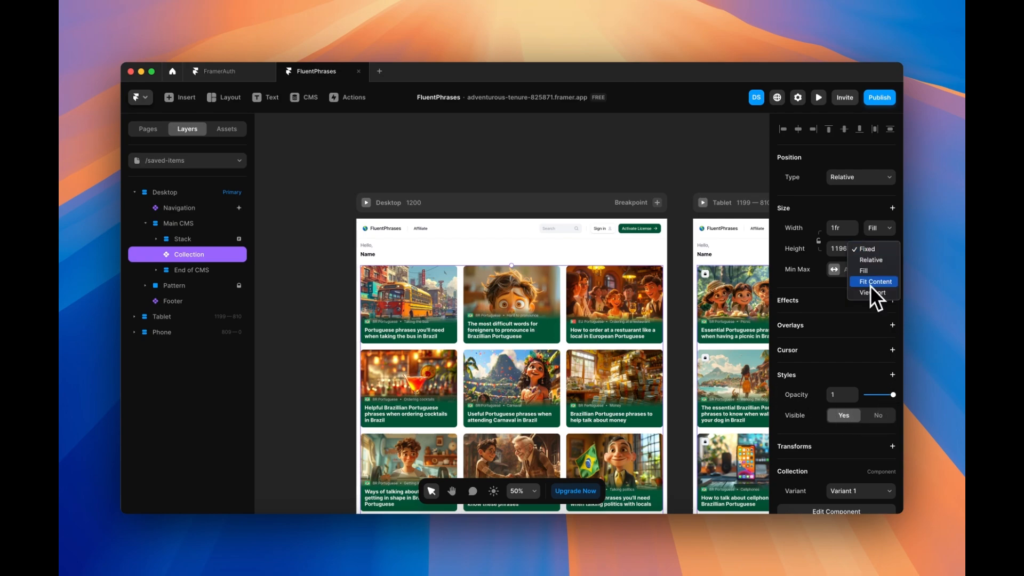
pyautogui.click(871, 283)
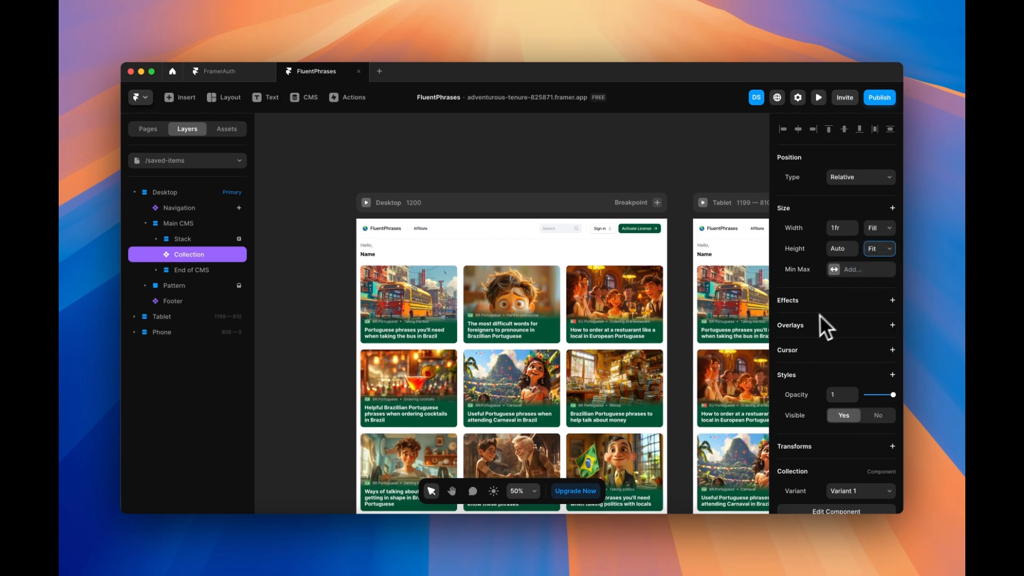
pyautogui.scroll(-3, 891, 477)
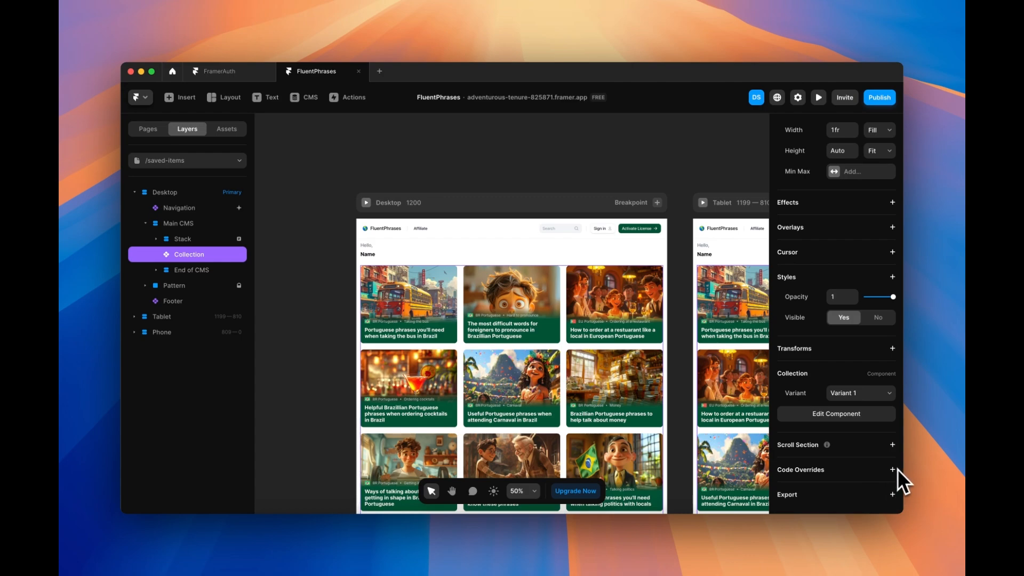
pyautogui.click(893, 469)
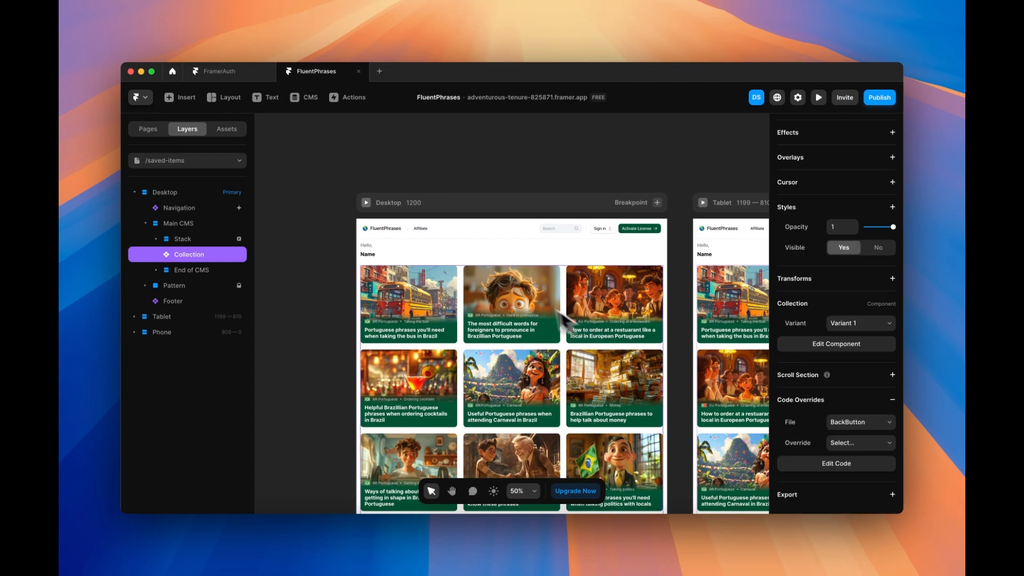
pyautogui.click(846, 422)
pyautogui.click(843, 429)
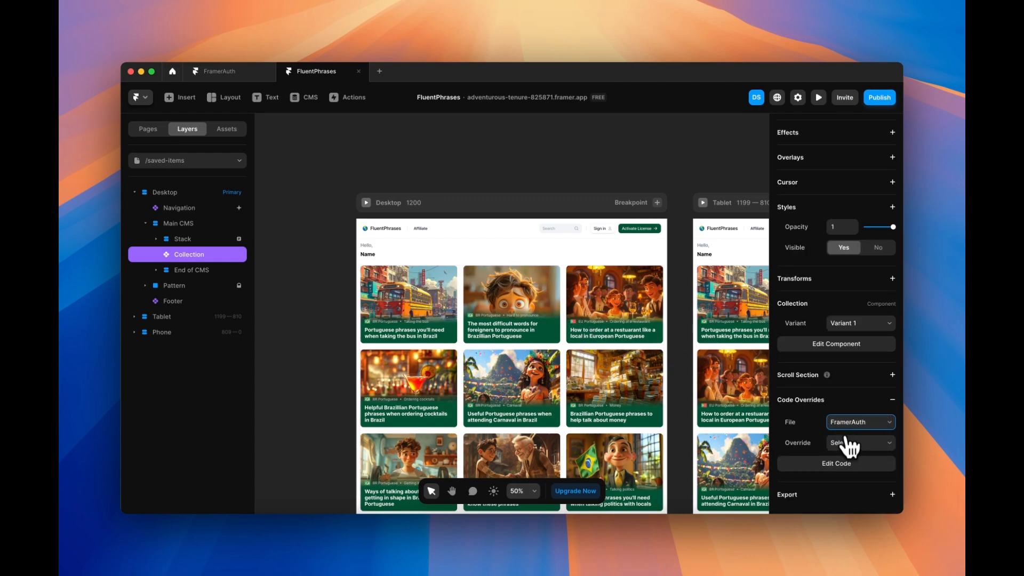
pyautogui.click(843, 444)
pyautogui.scroll(-5, 842, 447)
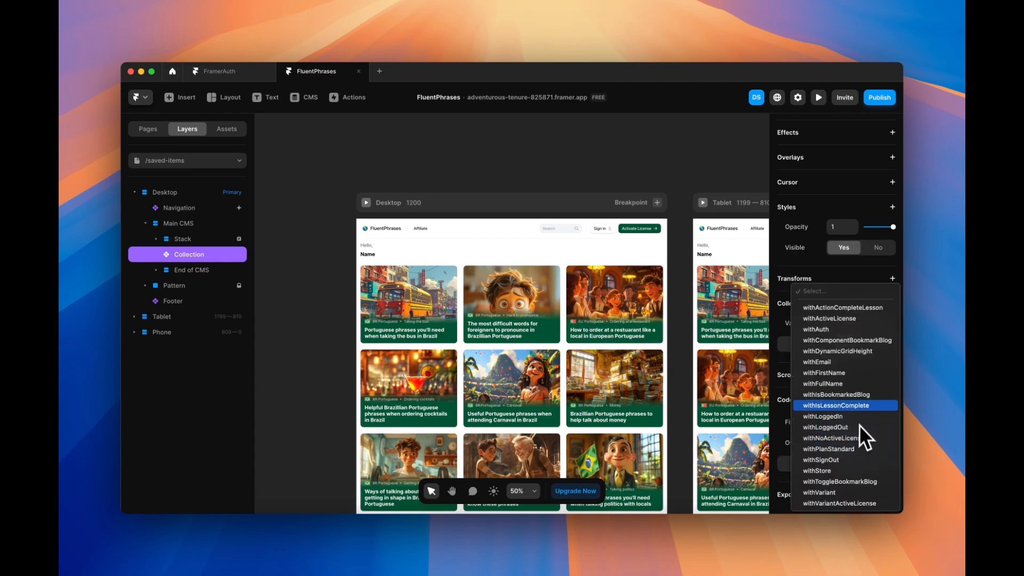
pyautogui.click(837, 338)
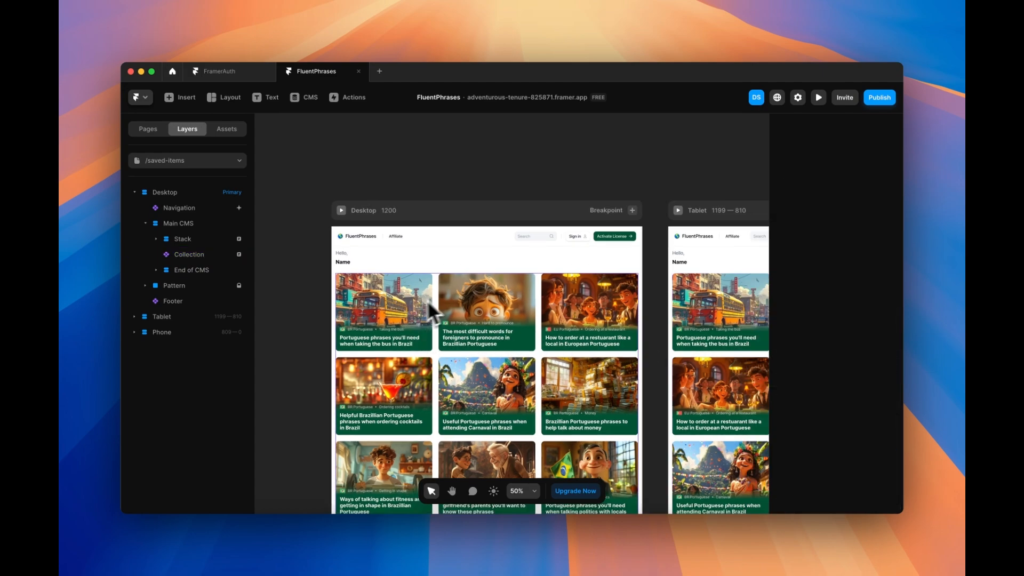
# Step: Publish the site and bookmark the ordering cocktails, Carnaval, hiking and clothes shopping cards on the live home page
pyautogui.click(882, 99)
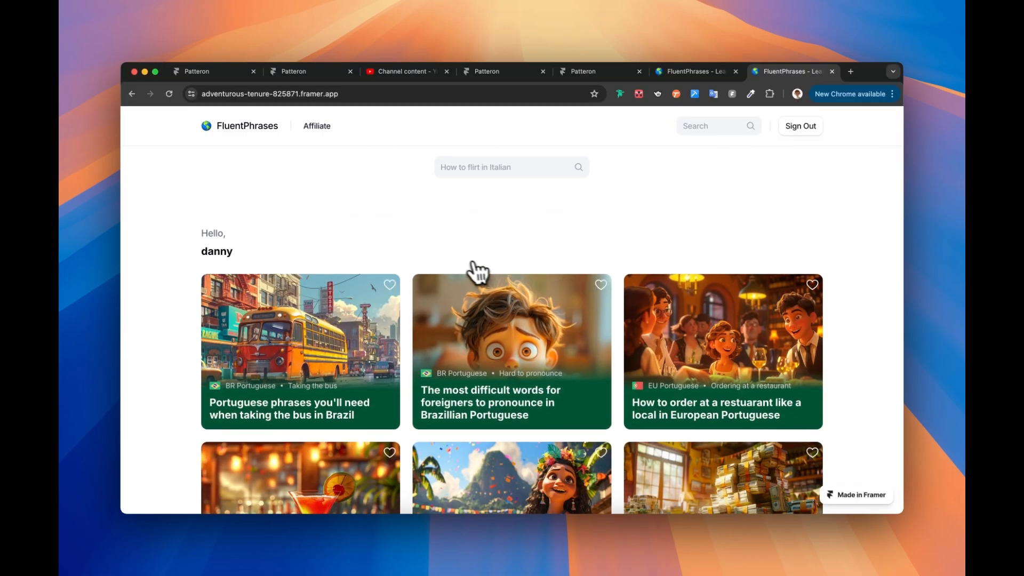
pyautogui.scroll(-3, 472, 270)
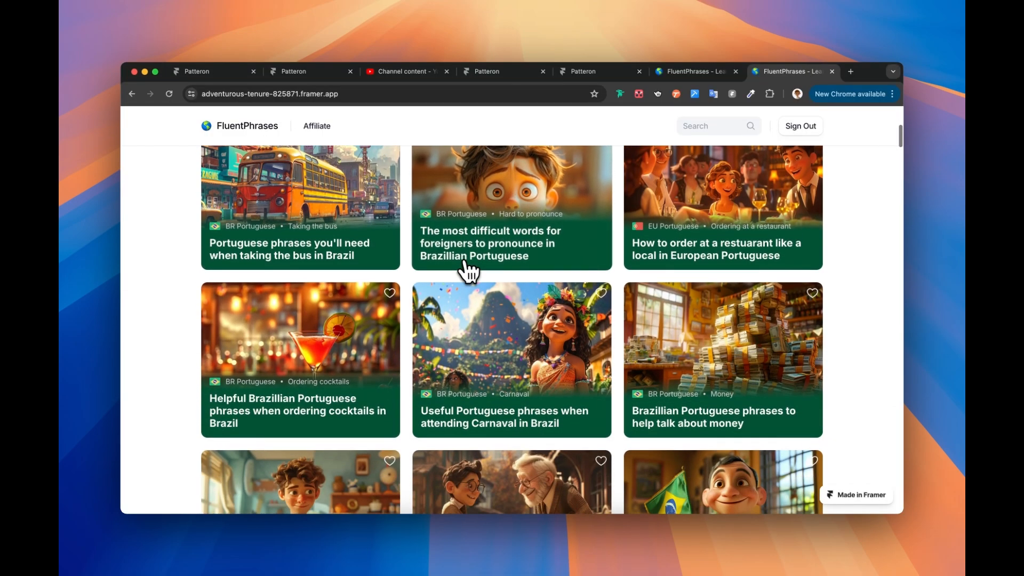
pyautogui.click(601, 293)
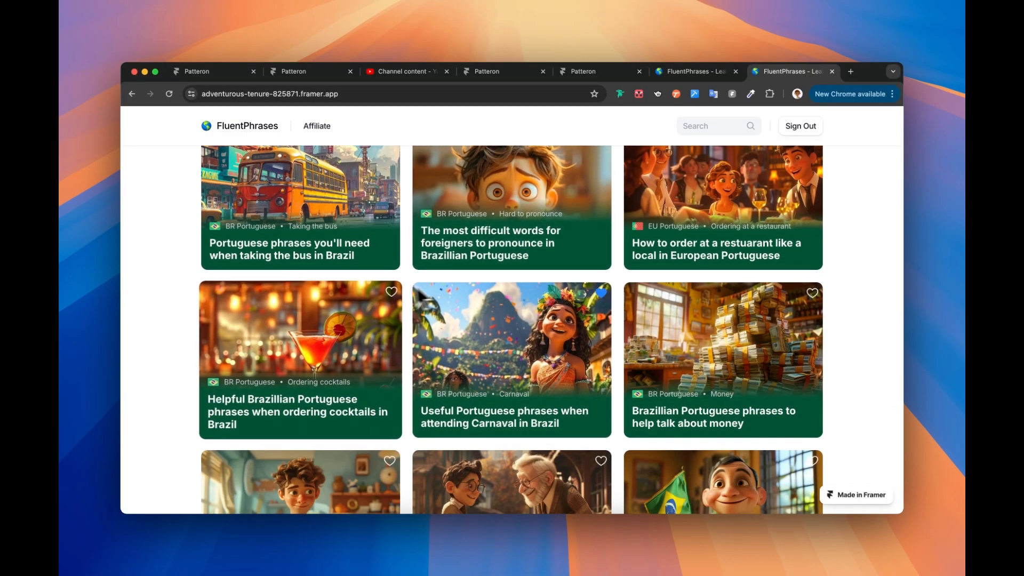
pyautogui.scroll(-8, 389, 296)
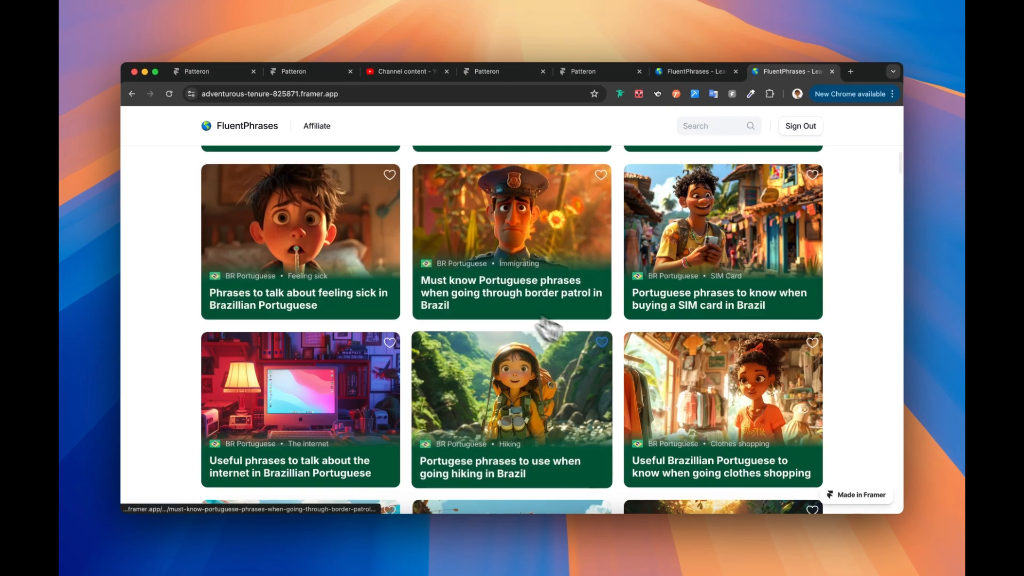
pyautogui.click(601, 342)
pyautogui.click(813, 341)
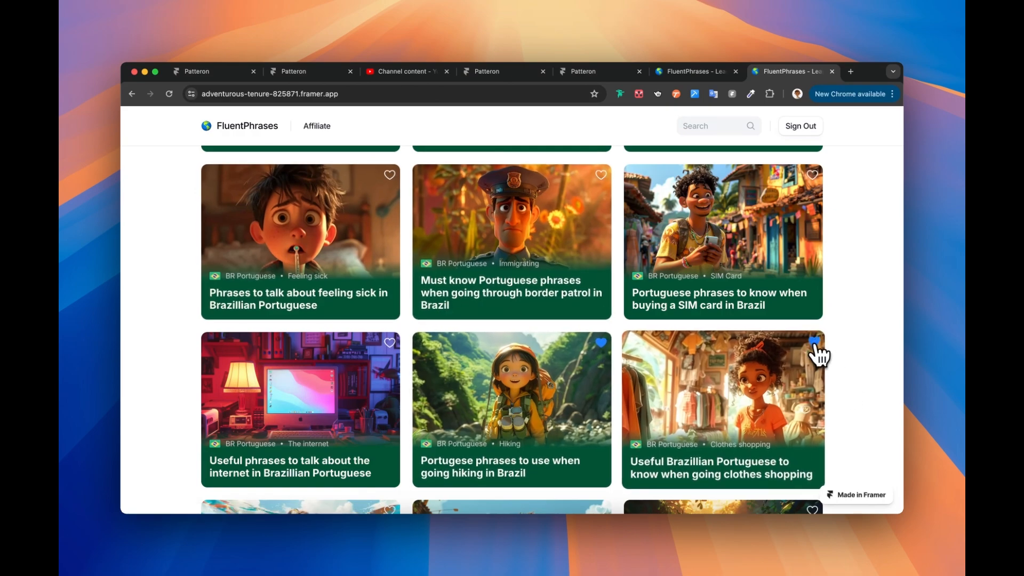
# Step: Open the published site's /saved-items page
pyautogui.click(341, 93)
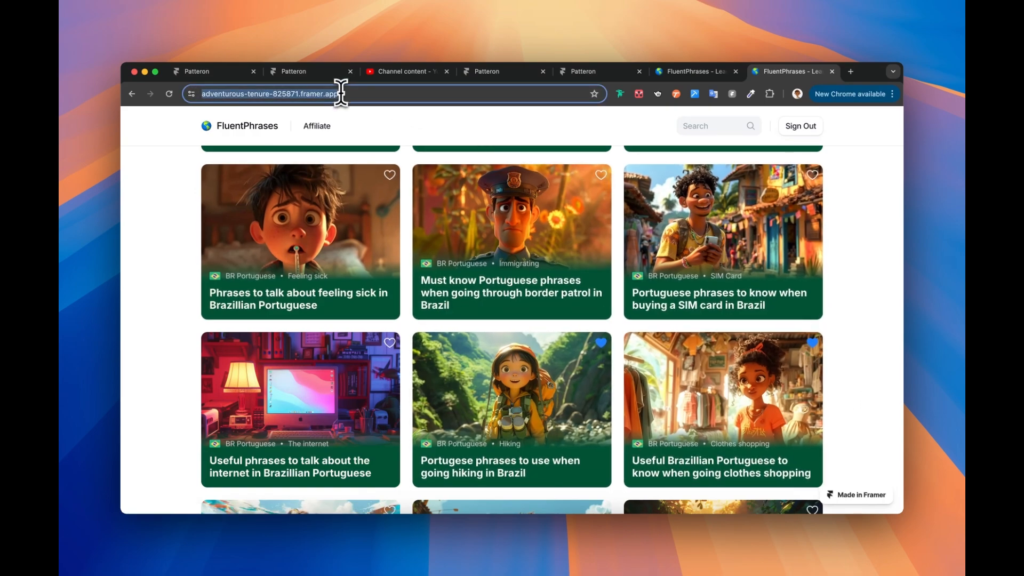
pyautogui.click(341, 94)
pyautogui.write('/saved-items')
pyautogui.press('Return')
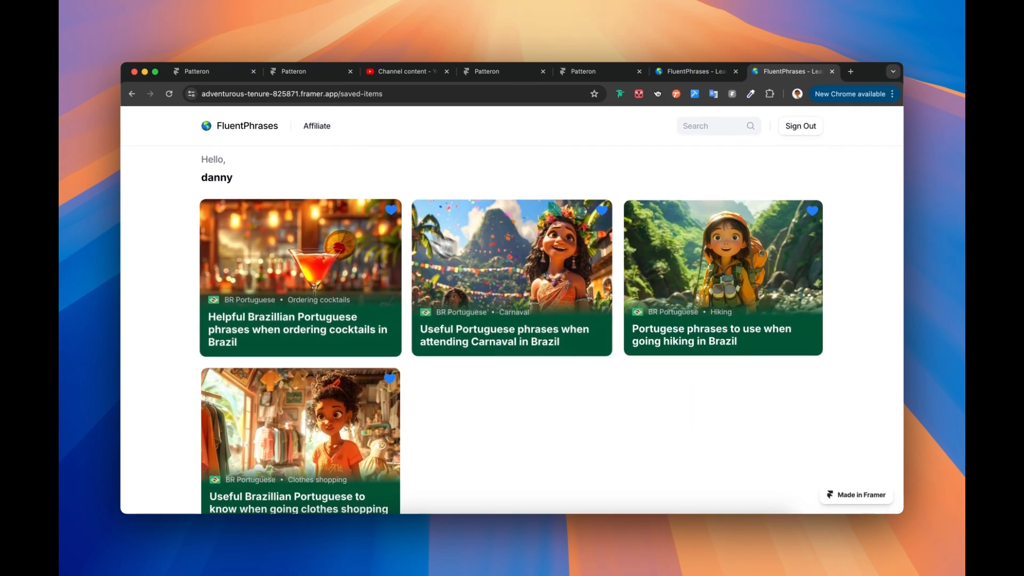
# Step: Remove the bookmarks from all the cards on the live saved-items page
pyautogui.click(391, 211)
pyautogui.click(603, 212)
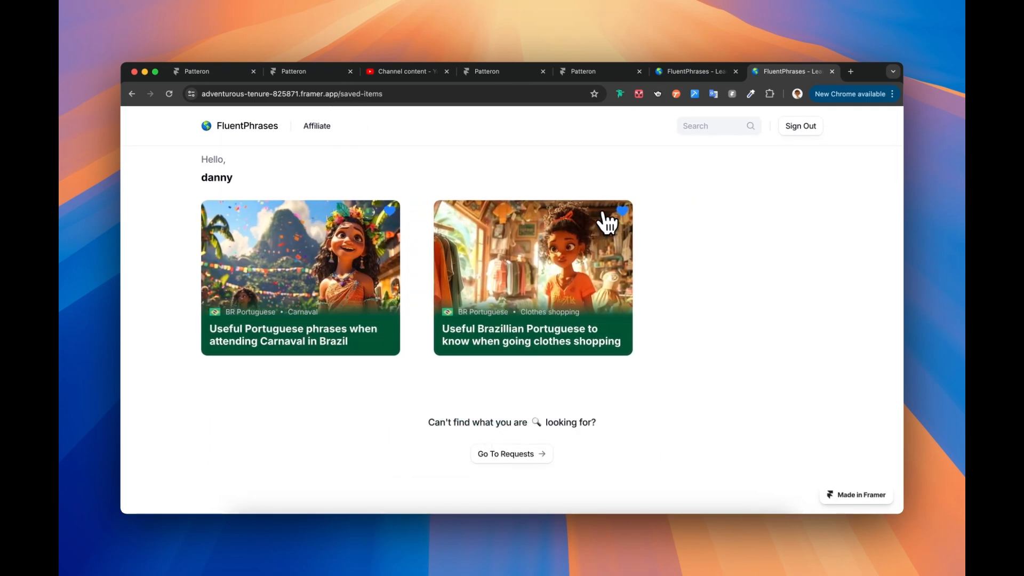
pyautogui.click(390, 211)
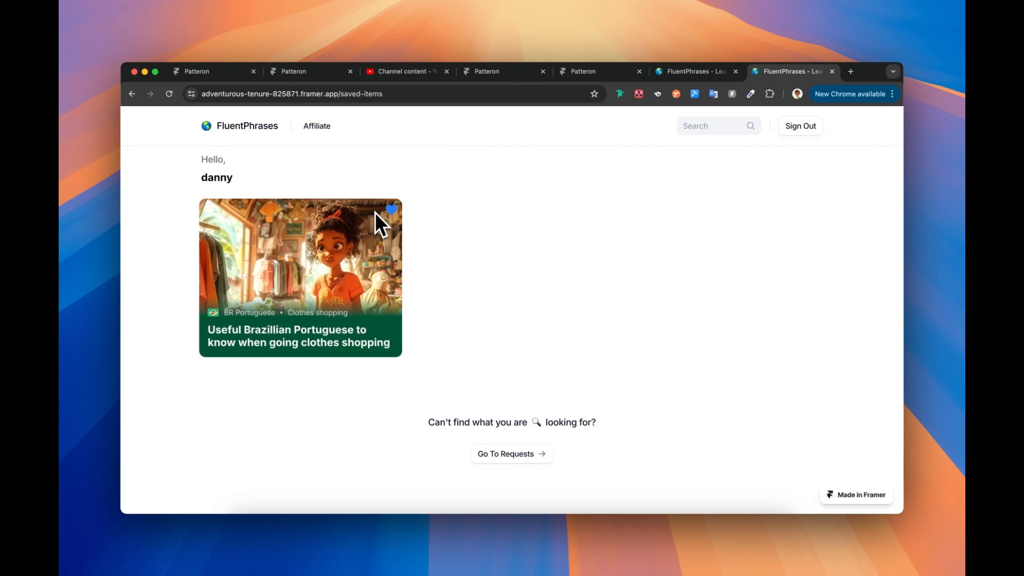
pyautogui.click(390, 211)
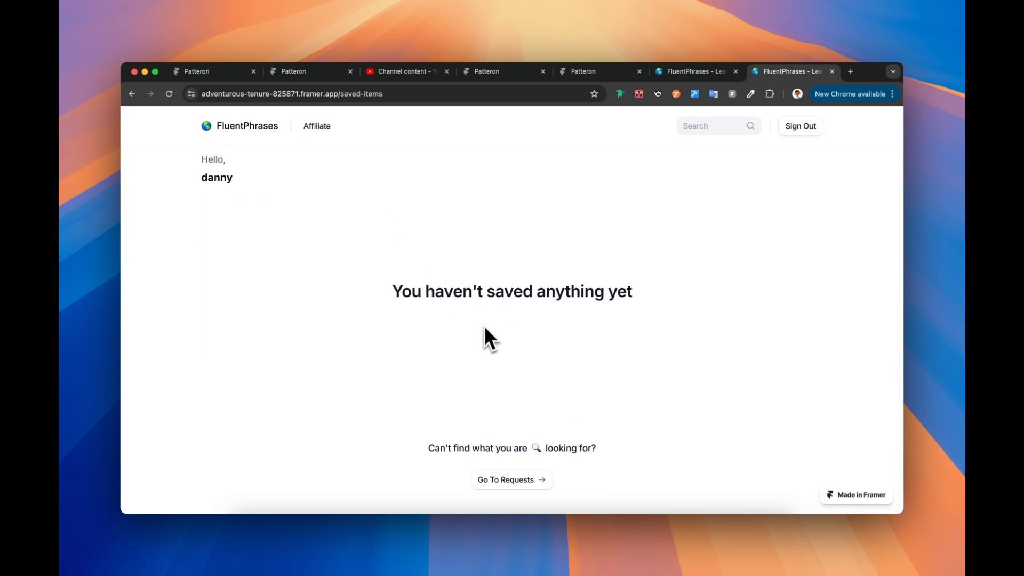
# Step: Bookmark the taking the bus card on the live home page and return to the saved-items page
pyautogui.click(261, 128)
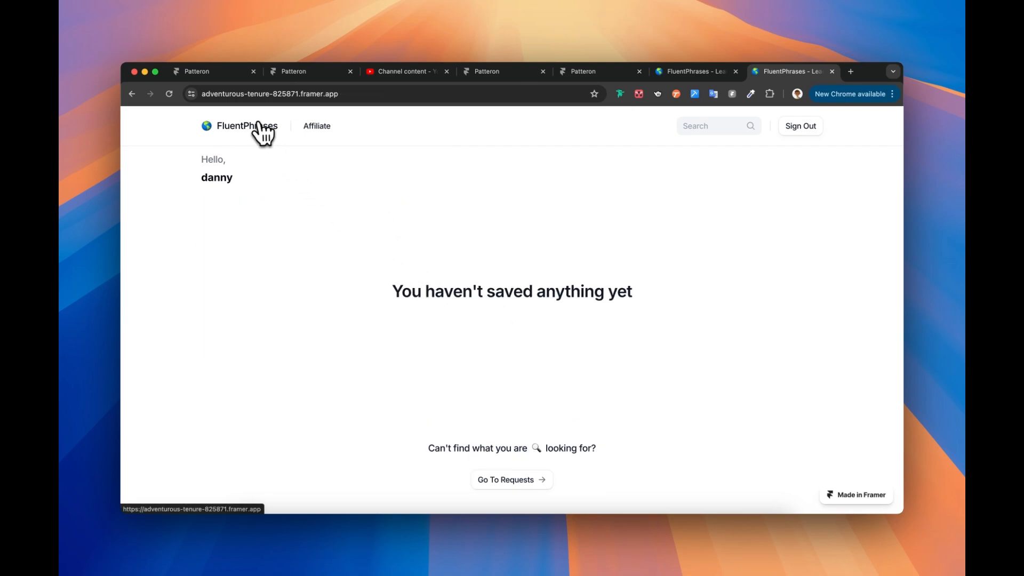
pyautogui.click(390, 424)
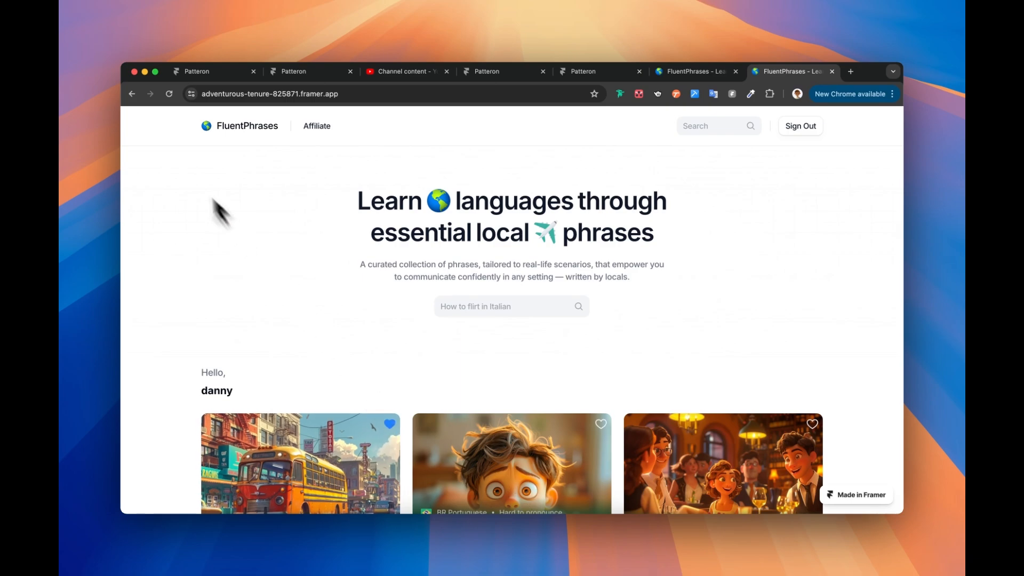
pyautogui.click(138, 94)
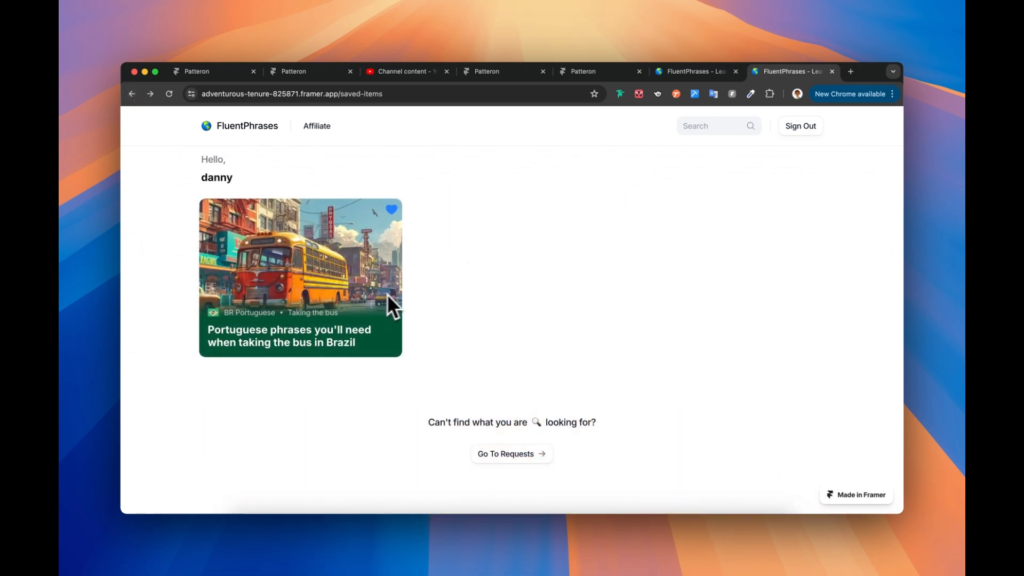